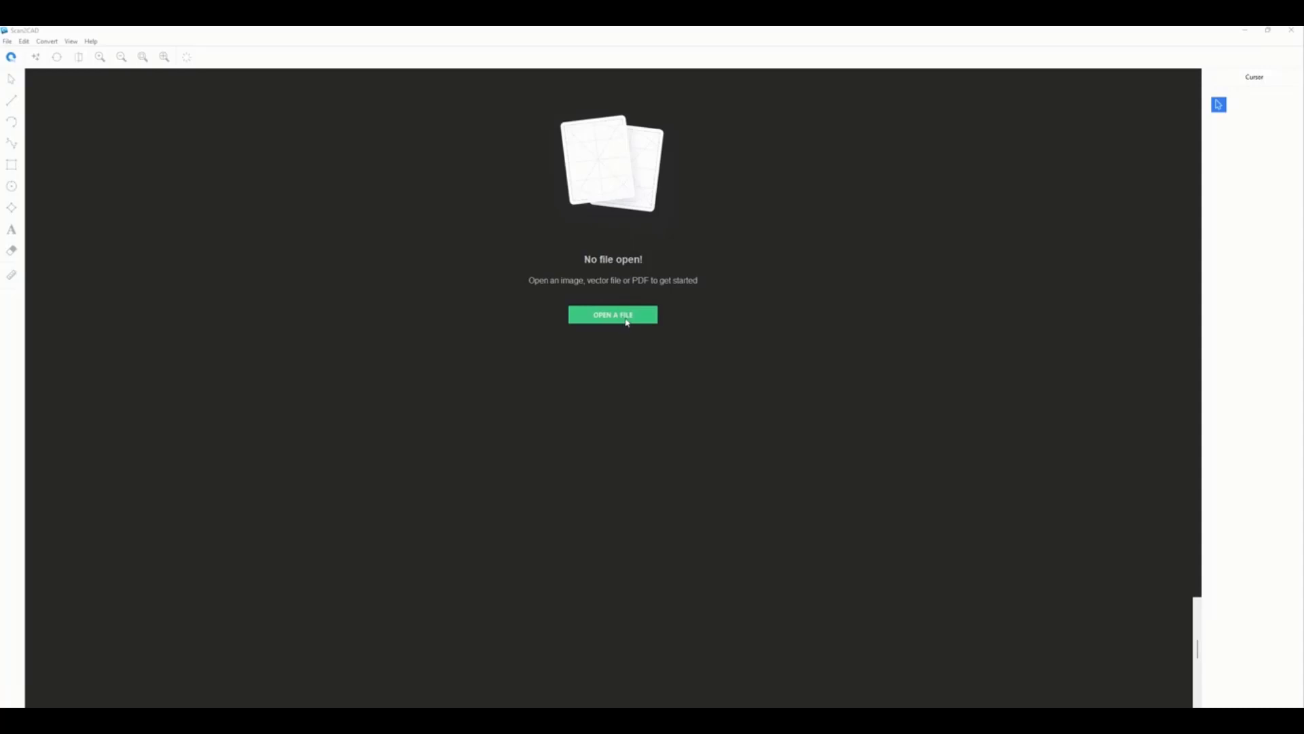
- Open the image file Conversion and Scaling.png from the Scale folder
click(626, 318)
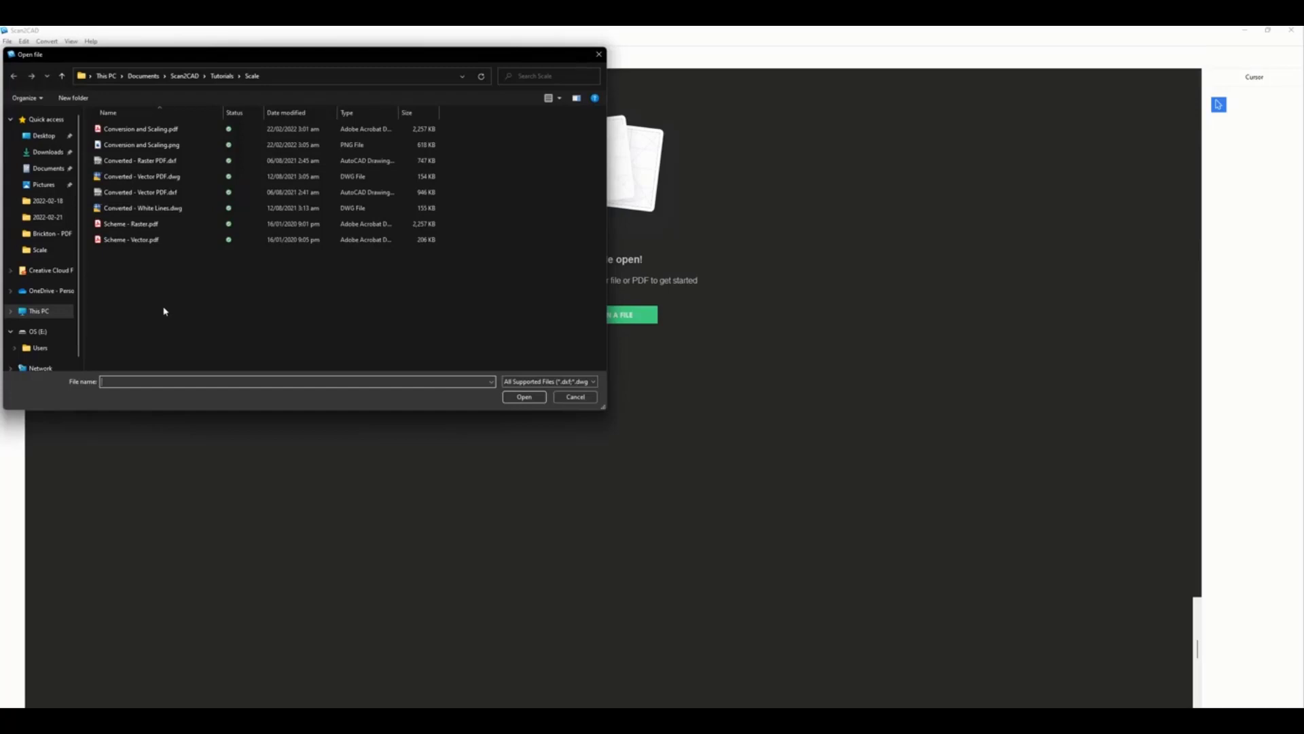
double_click(162, 144)
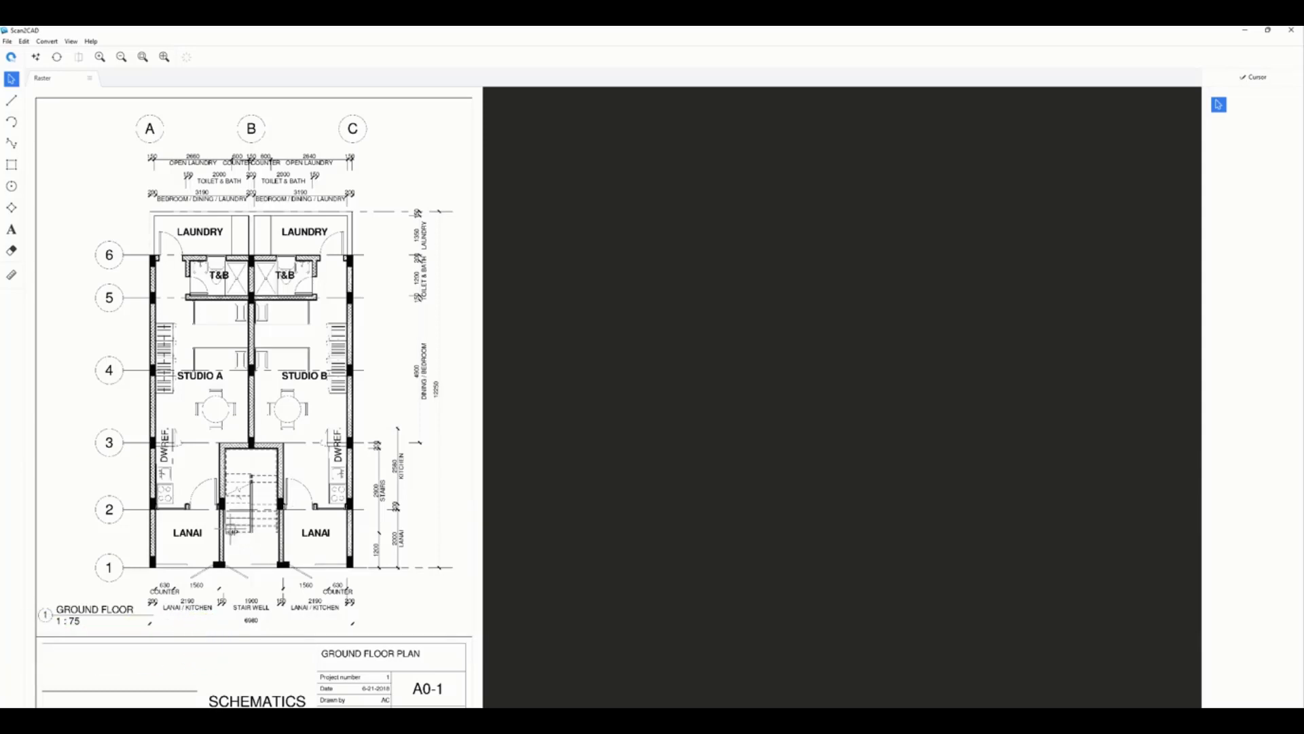
scroll(217, 524, up, 5)
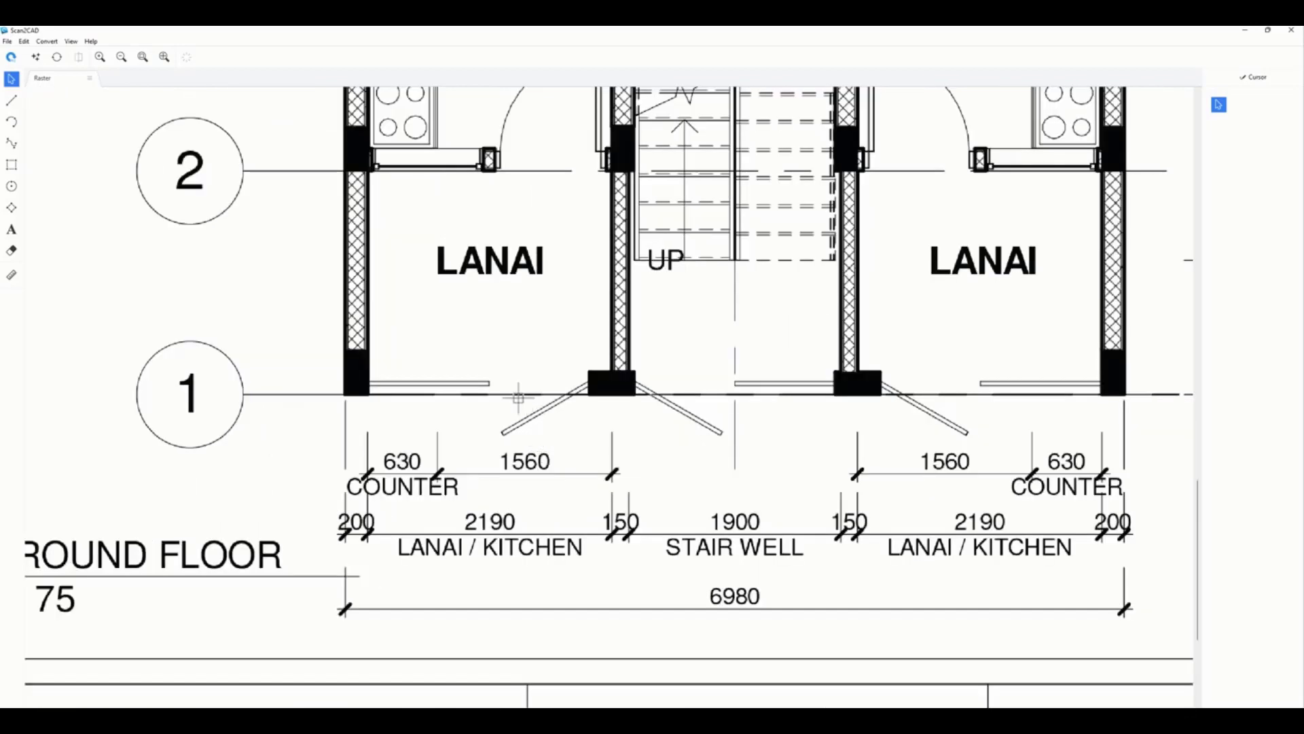
scroll(537, 438, up, 3)
scroll(518, 428, down, 5)
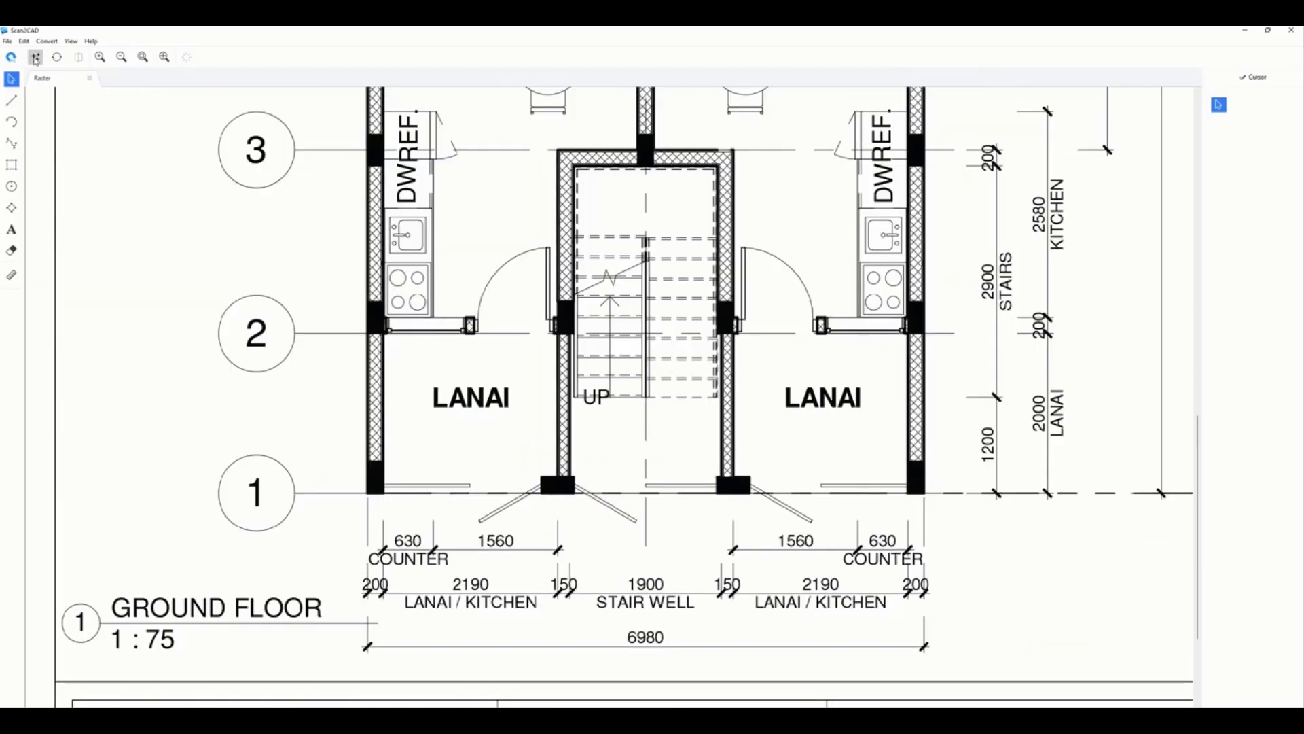
- In the raster image cleaning settings, enable black and white thresholding and set the simple threshold to 131
click(36, 58)
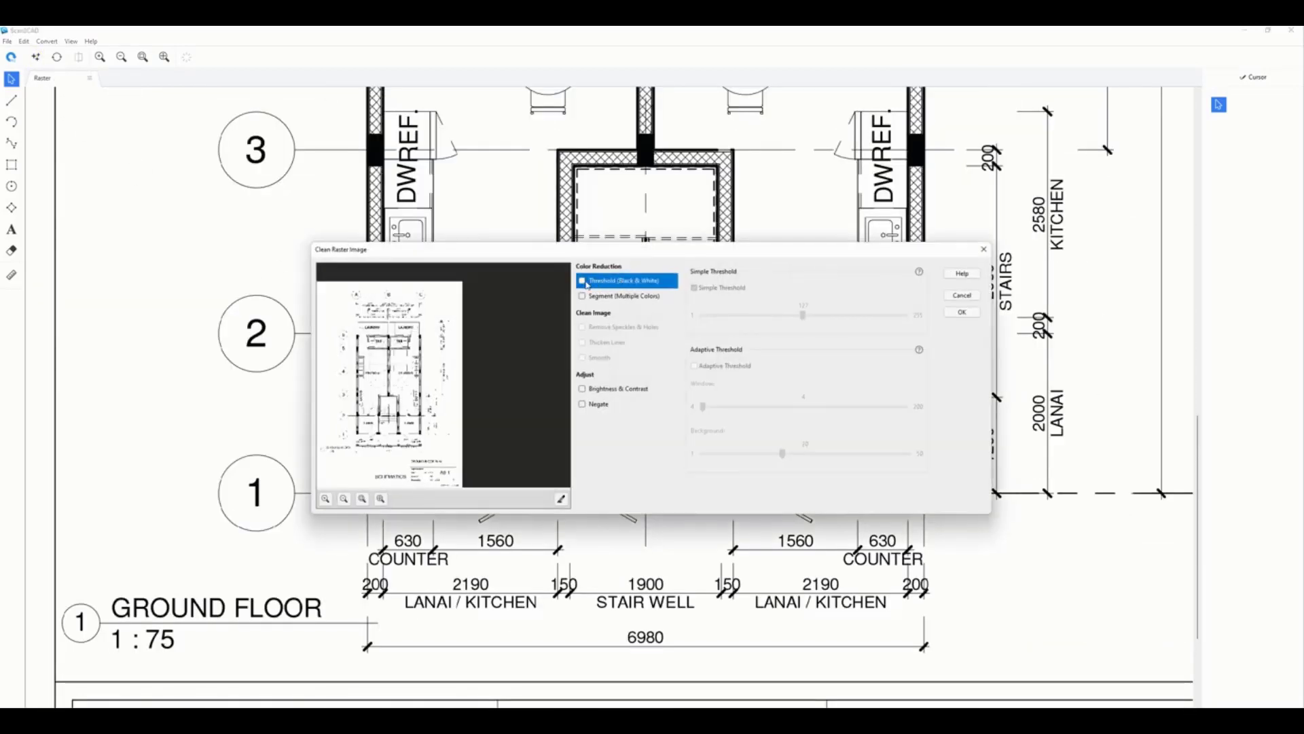
click(582, 282)
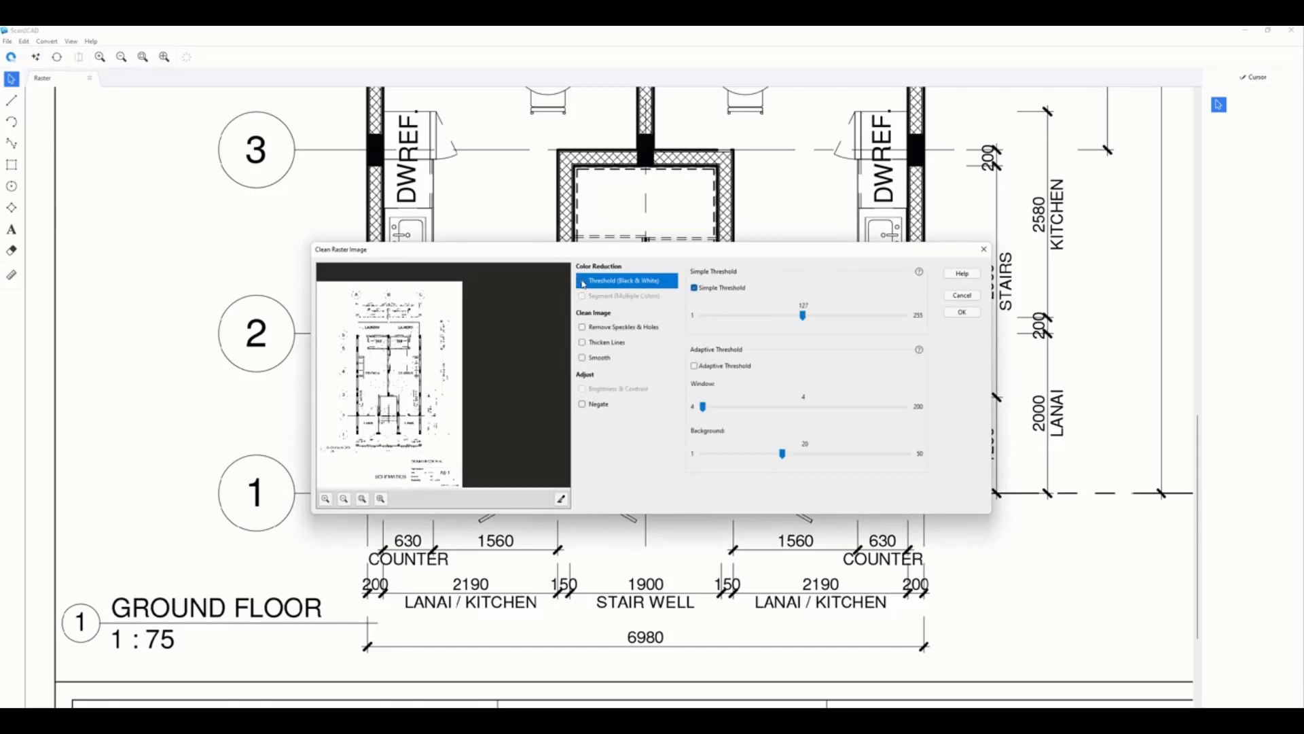
scroll(403, 424, up, 6)
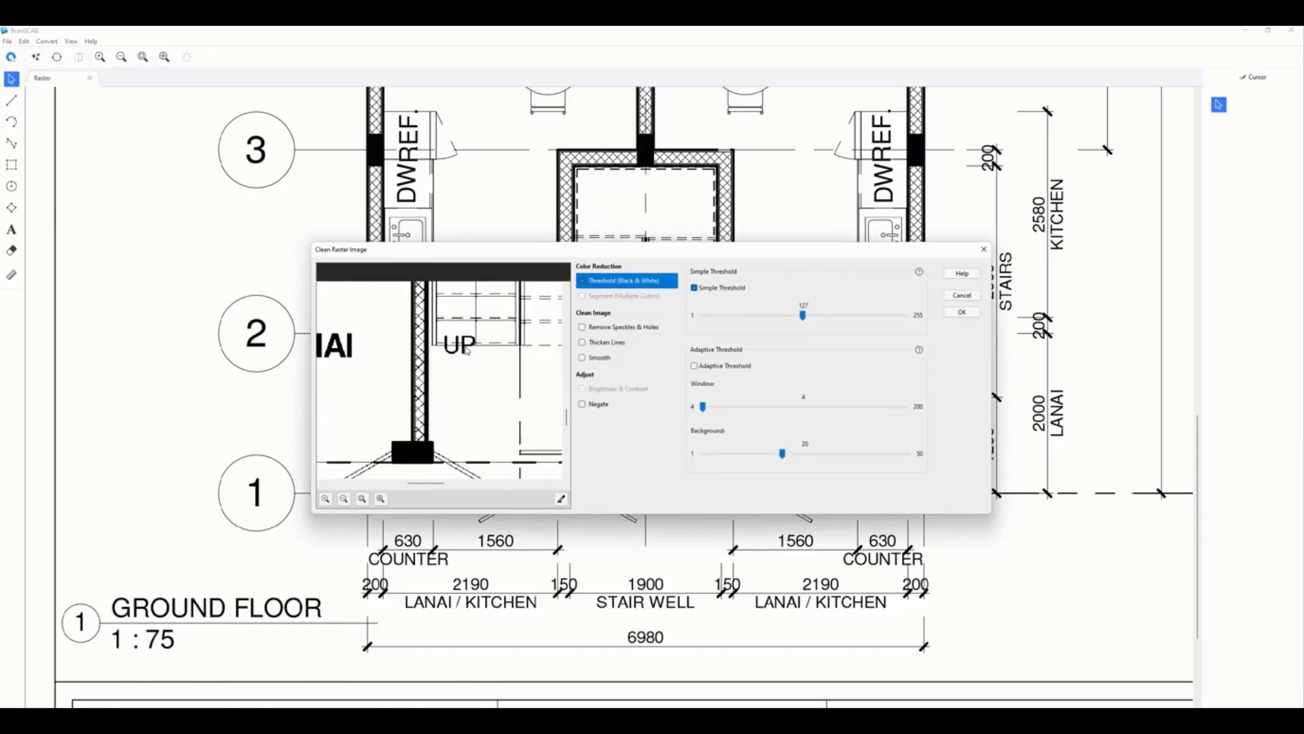
drag(800, 322, 809, 323)
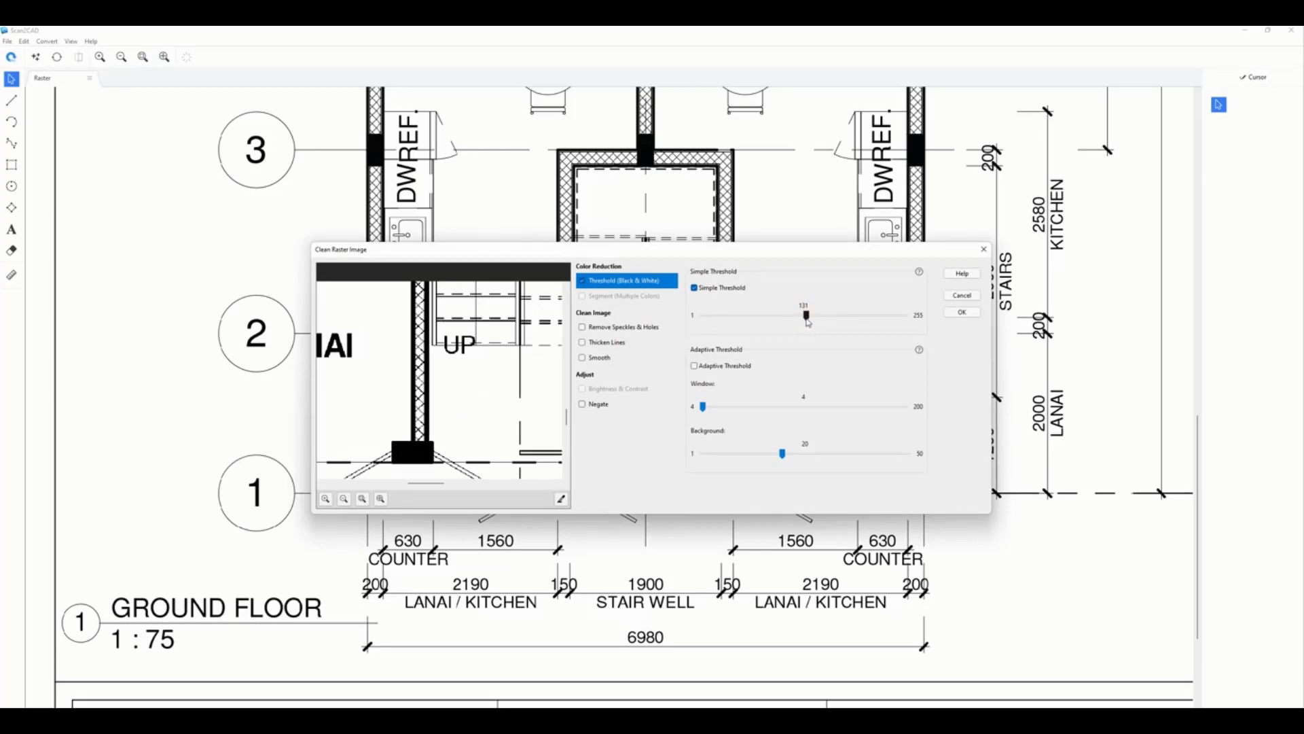
scroll(490, 422, down, 6)
scroll(509, 416, up, 3)
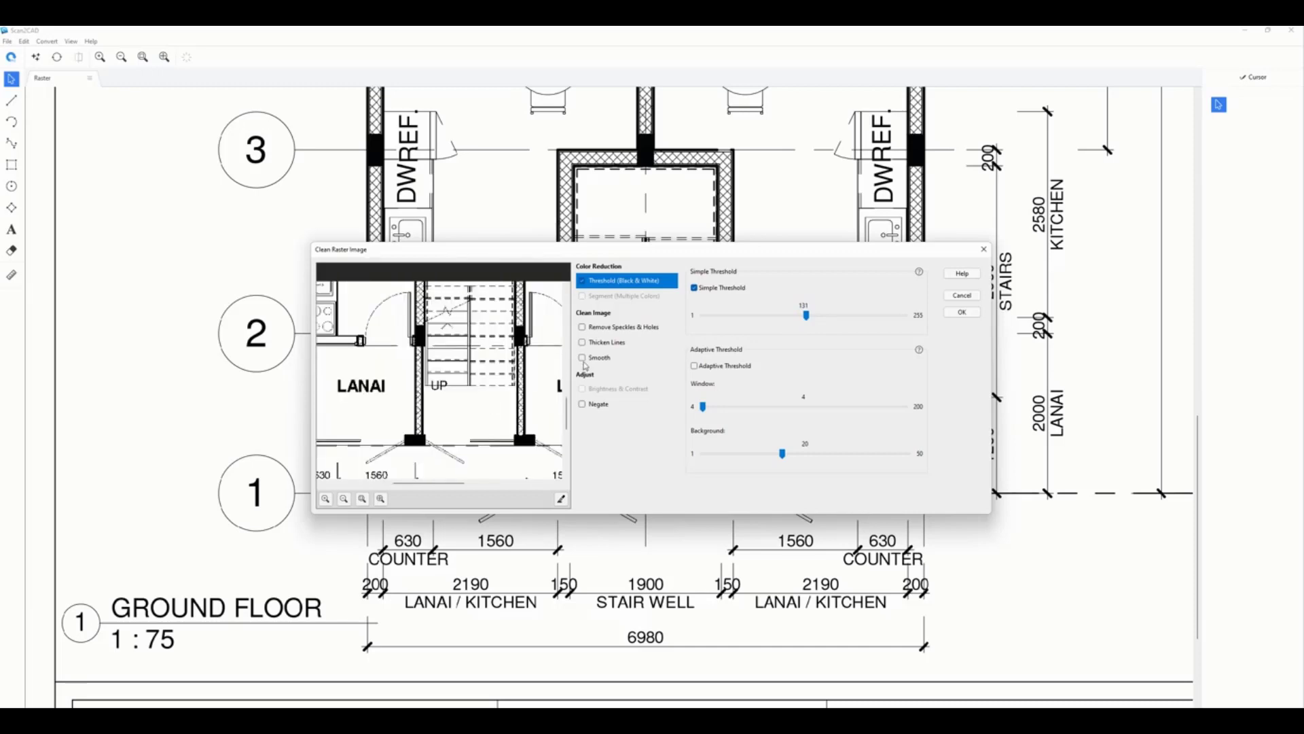
- Enable Thicken Lines and apply the cleaning settings to the raster image
click(582, 342)
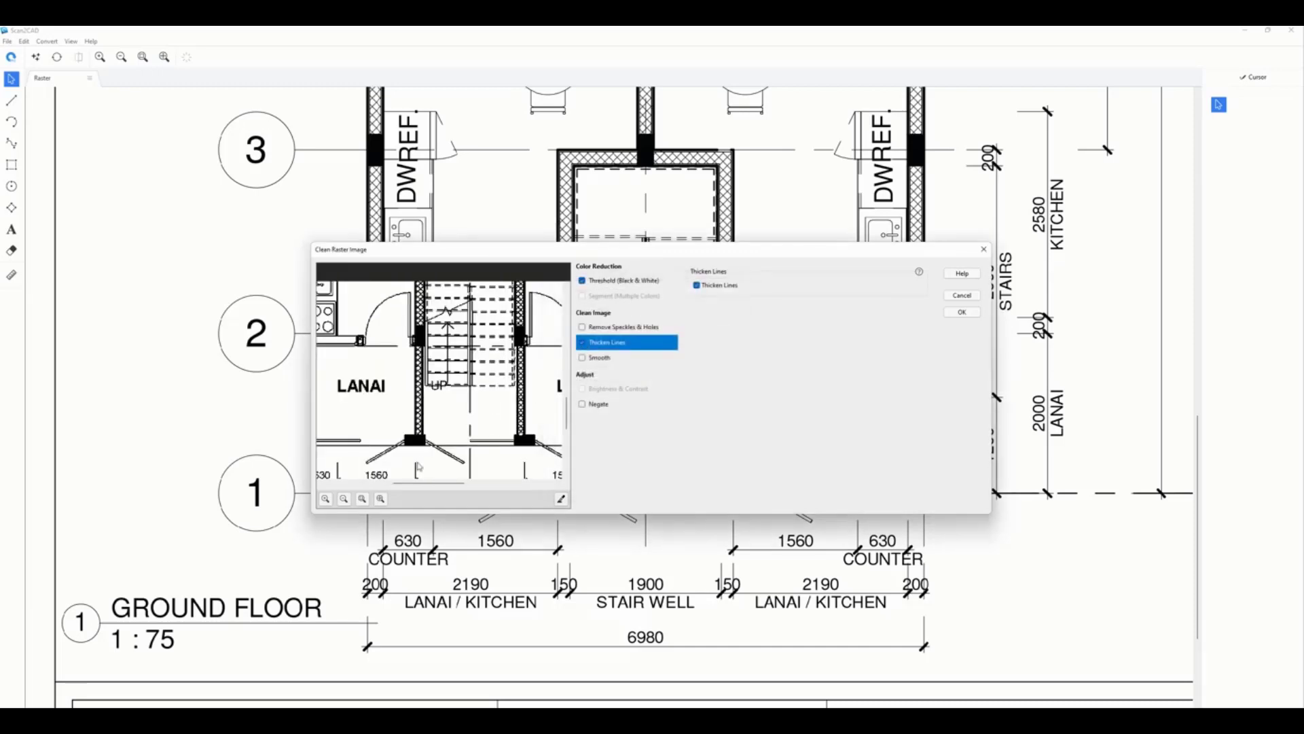
scroll(385, 374, down, 3)
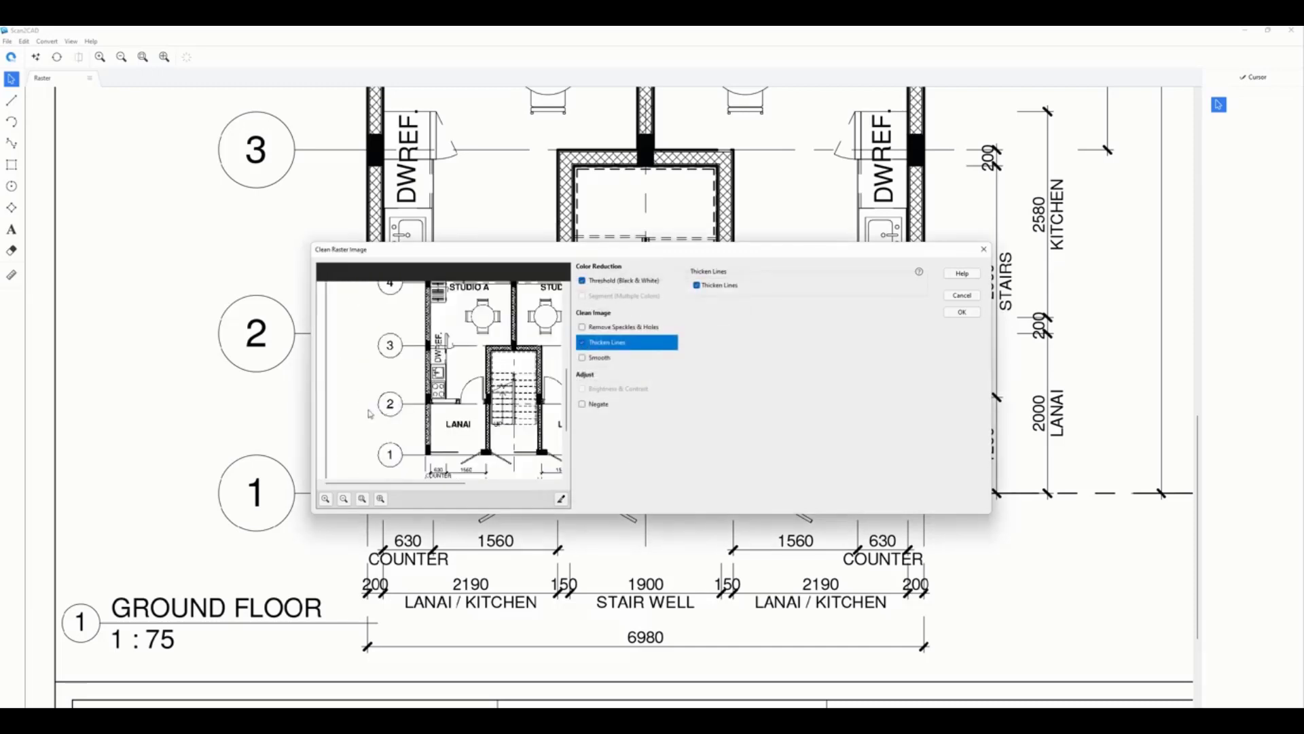
click(963, 312)
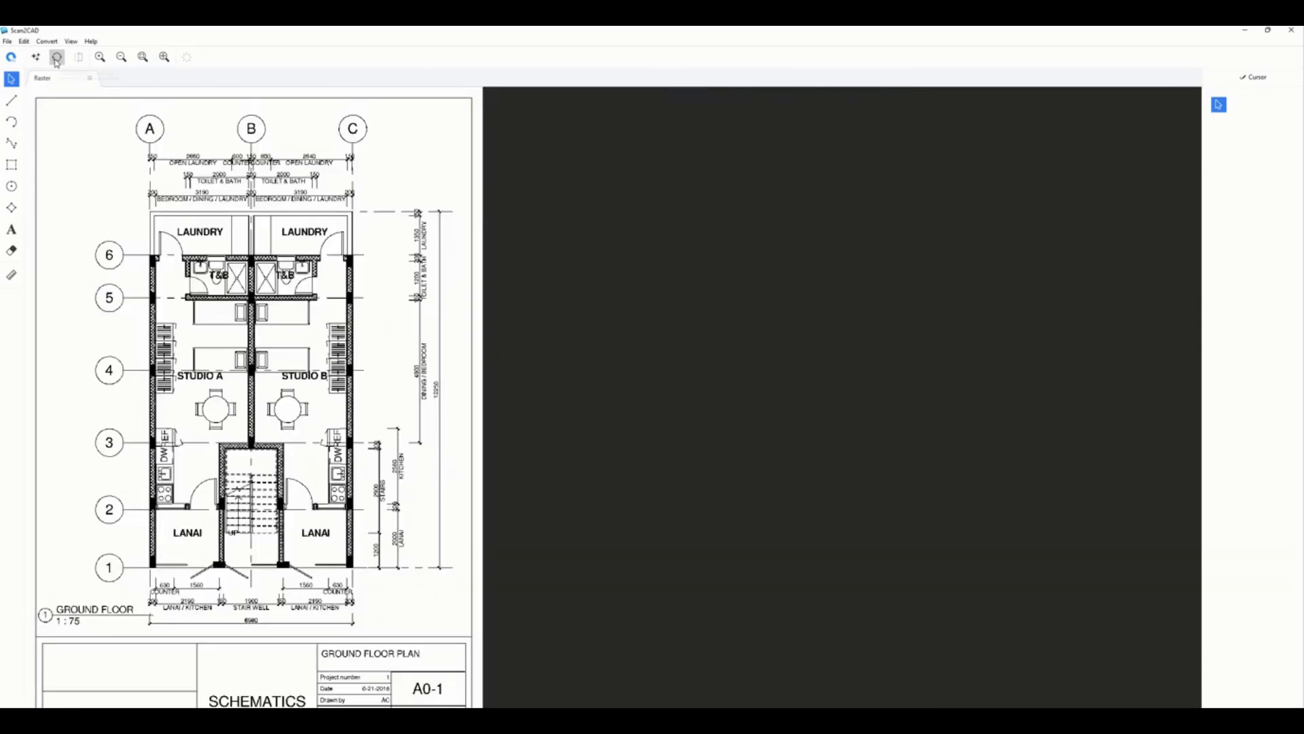
- Set the raster conversion to Vectorize and OCR, and pick the maximum OCR character size from the SCHEMATICS title in the image
click(57, 58)
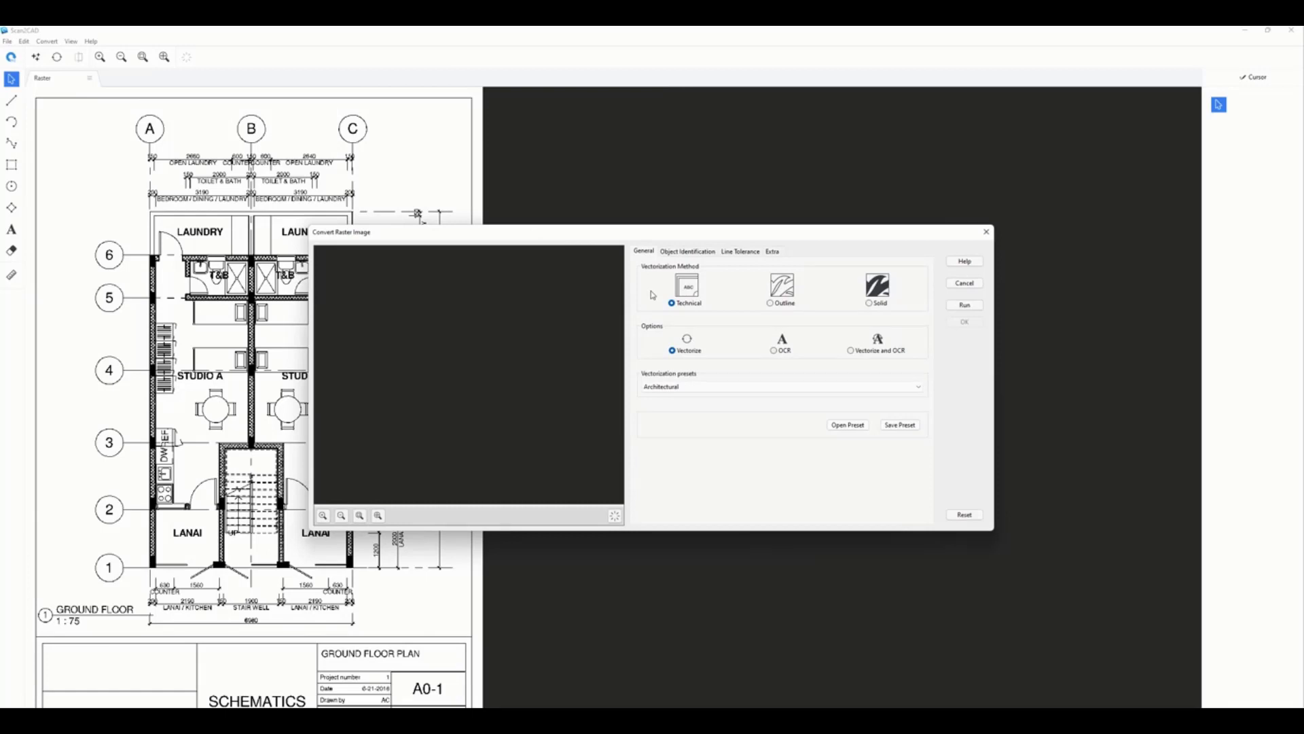
click(853, 352)
click(774, 254)
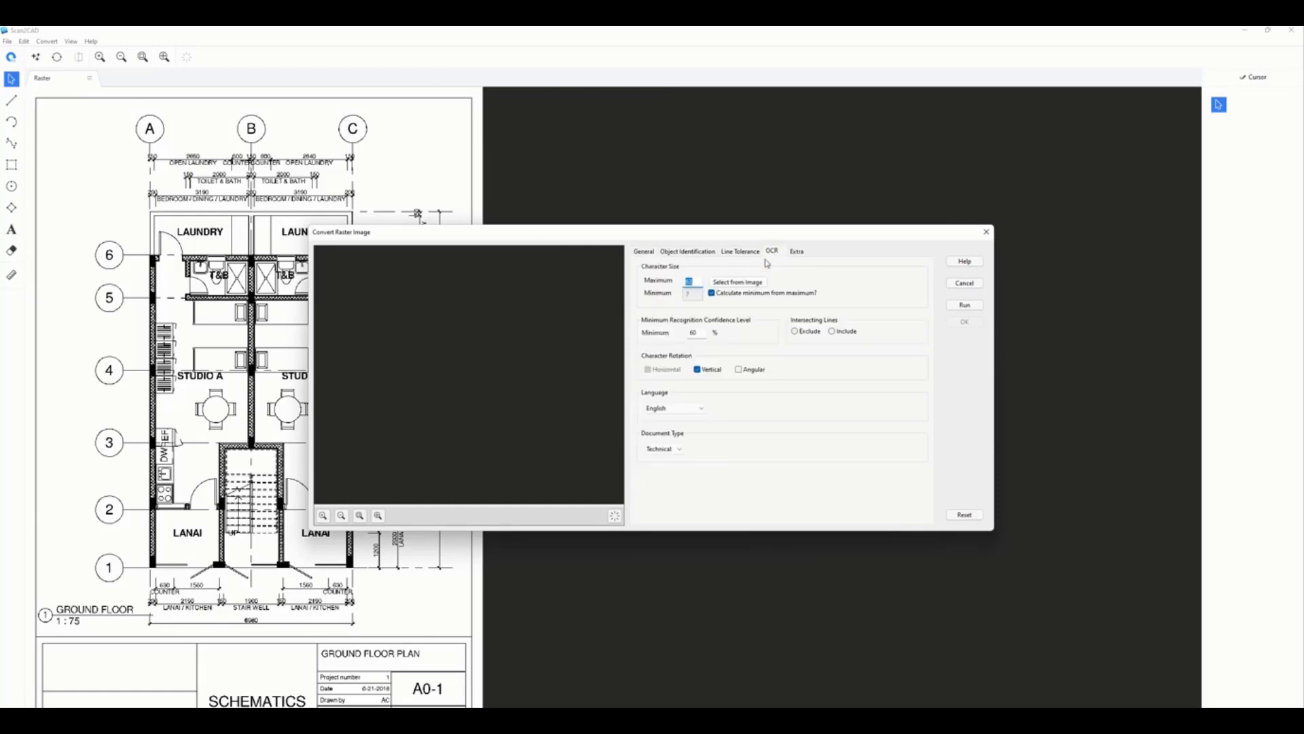
click(745, 288)
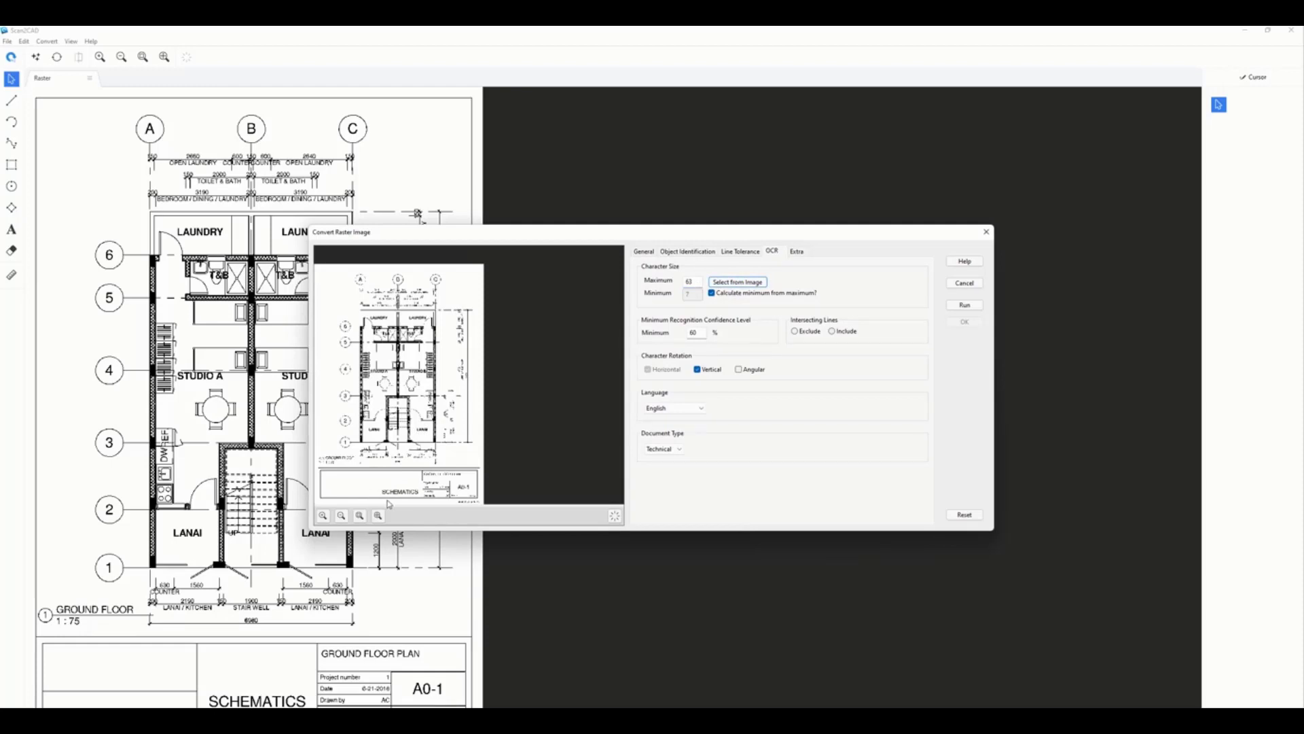
scroll(390, 503, up, 4)
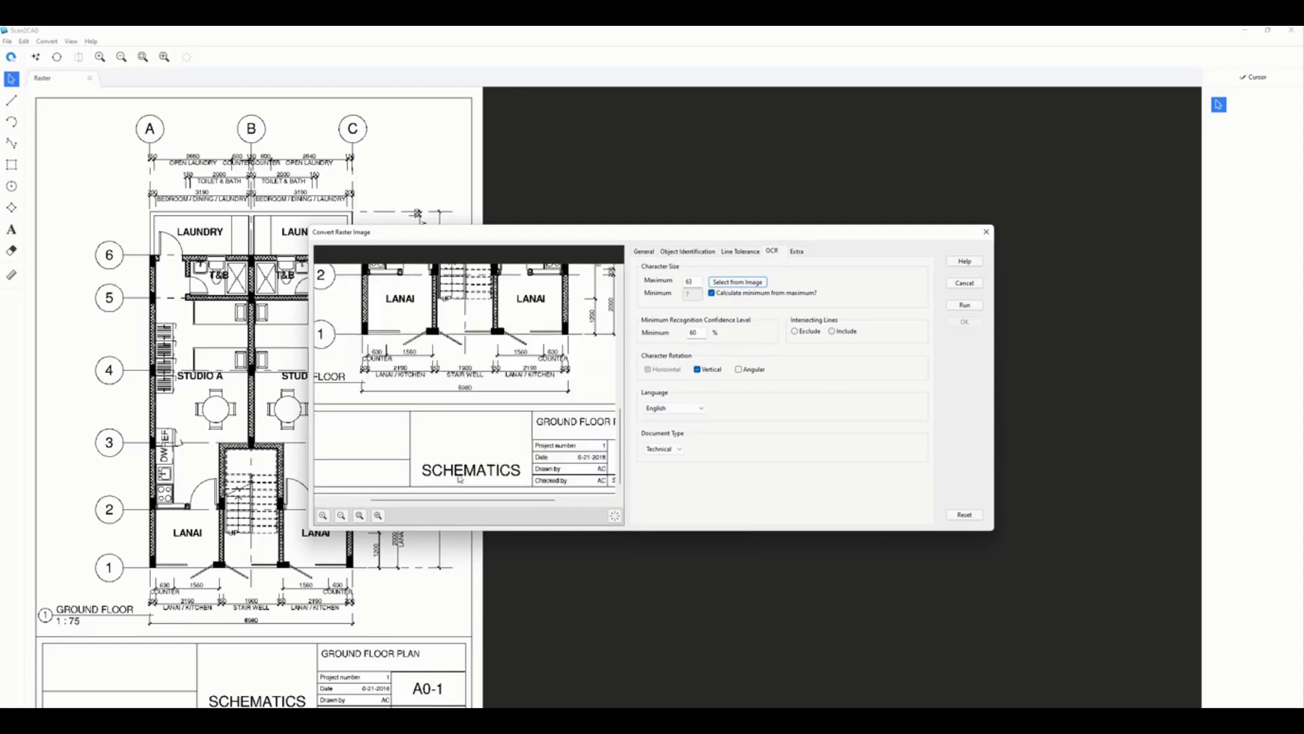
scroll(490, 448, up, 2)
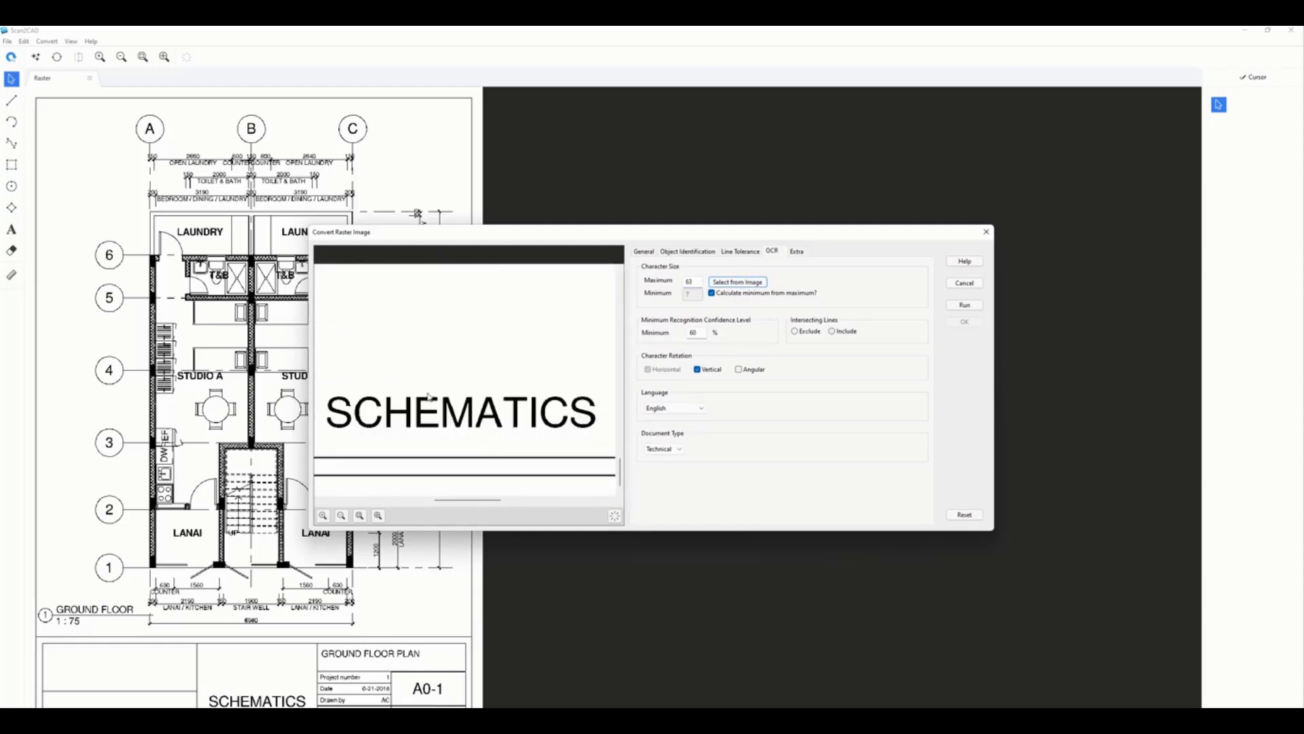
drag(427, 392, 430, 439)
scroll(483, 431, down, 4)
scroll(483, 431, up, 3)
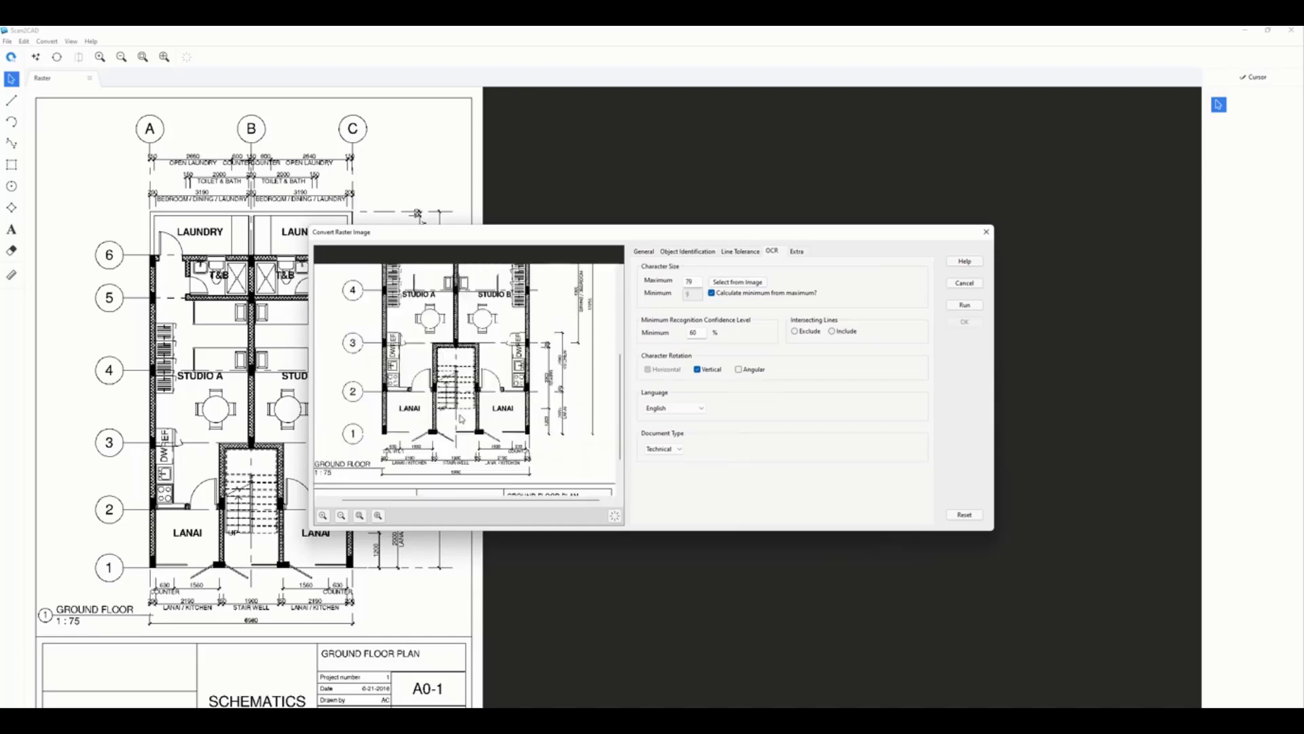
- Run the raster conversion with vertical character recognition enabled
scroll(532, 392, up, 3)
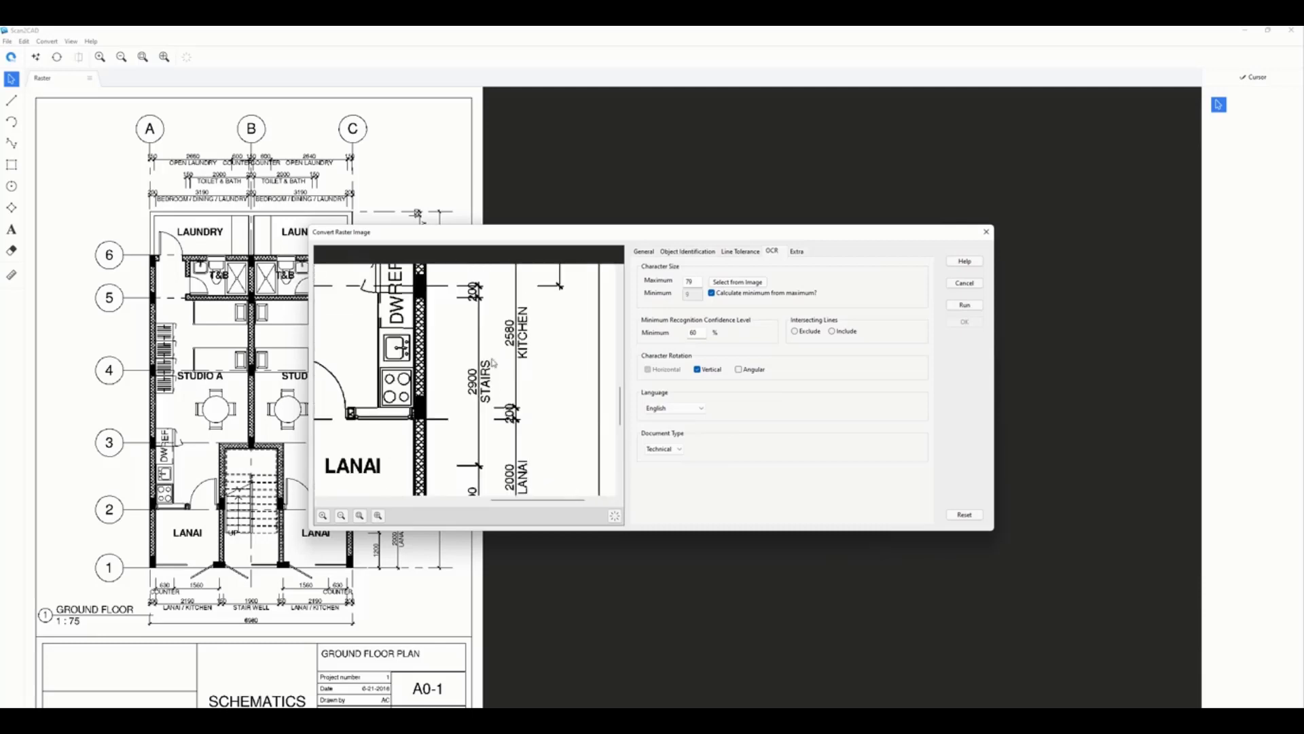
click(699, 373)
scroll(491, 425, down, 3)
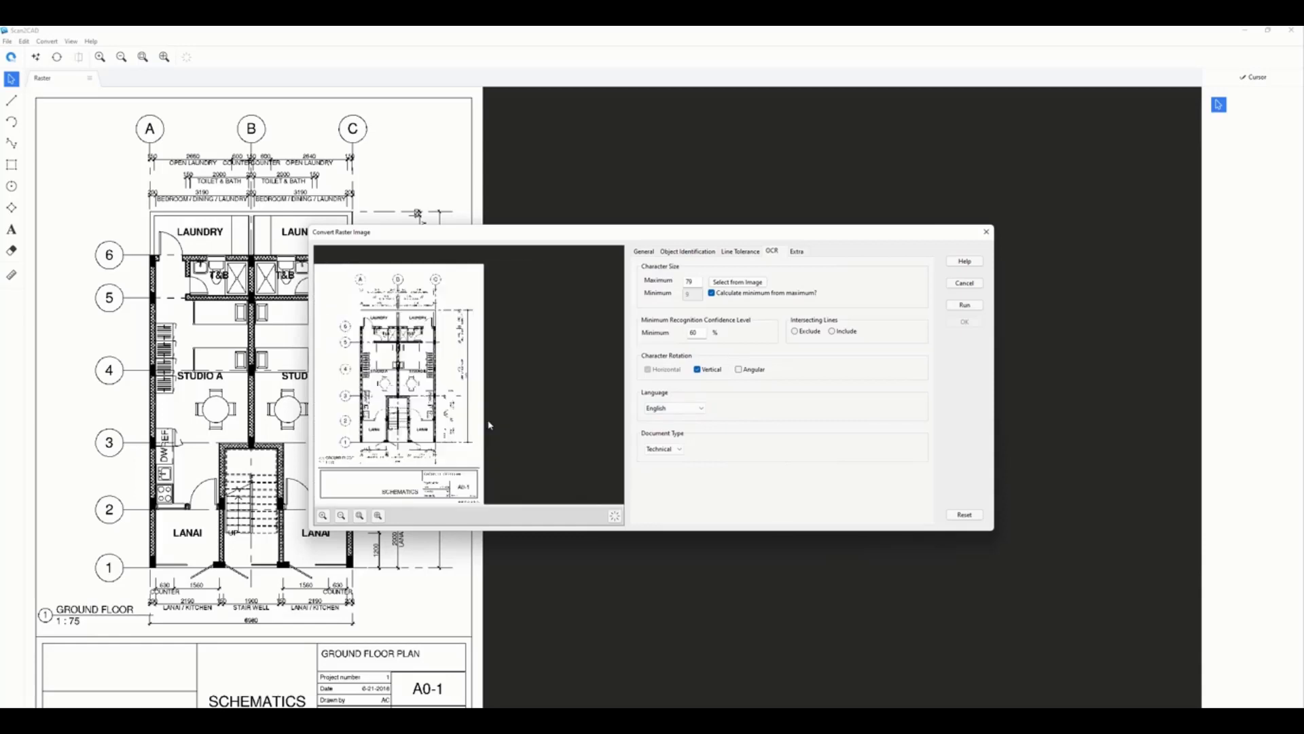
scroll(367, 408, up, 1)
click(964, 304)
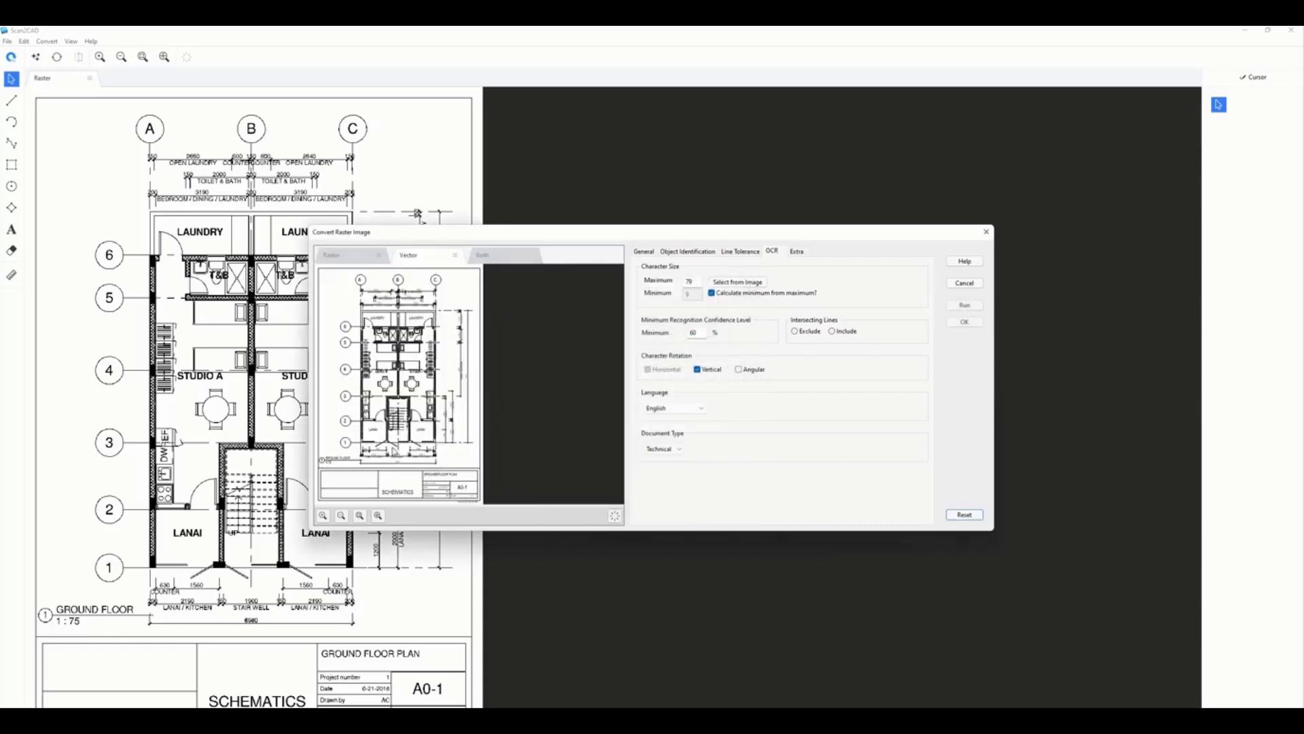
- Compare the vector preview with the original raster around the dimensions below the plan, and accept the conversion
scroll(403, 428, up, 1)
scroll(443, 384, down, 1)
scroll(417, 372, up, 1)
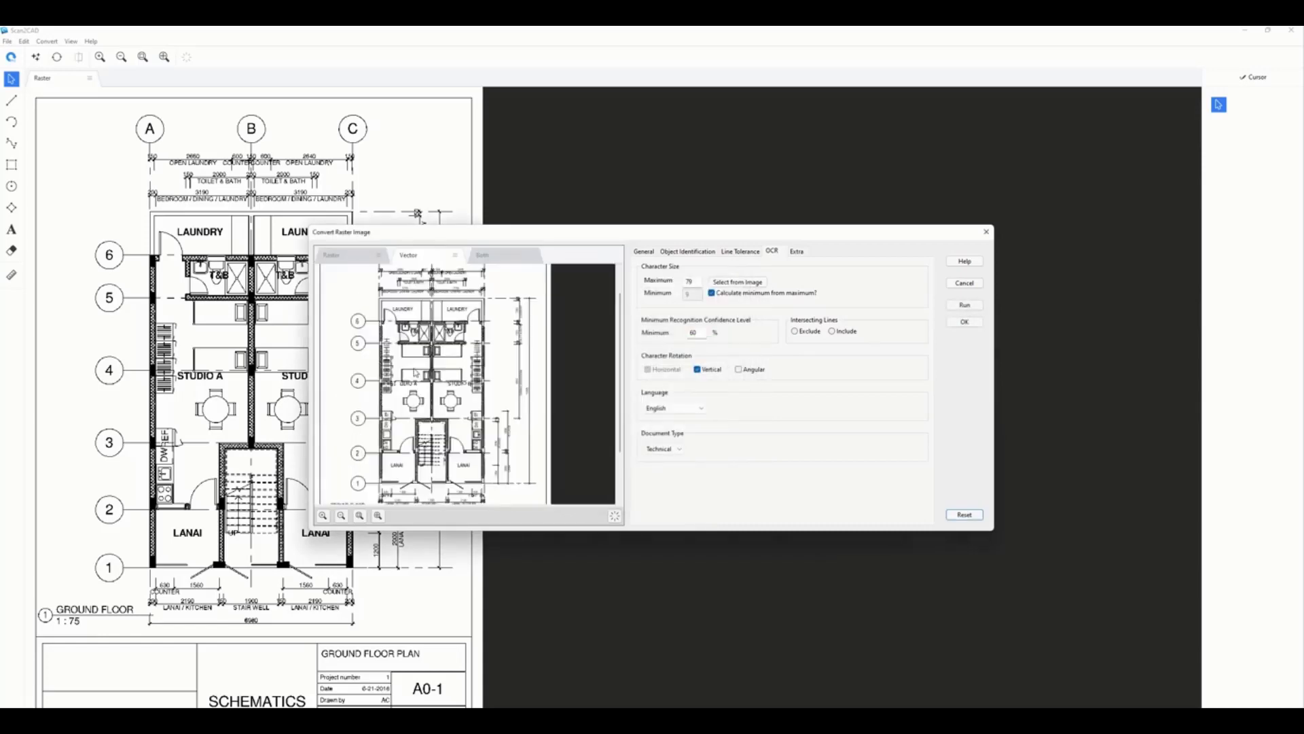
scroll(430, 485, up, 4)
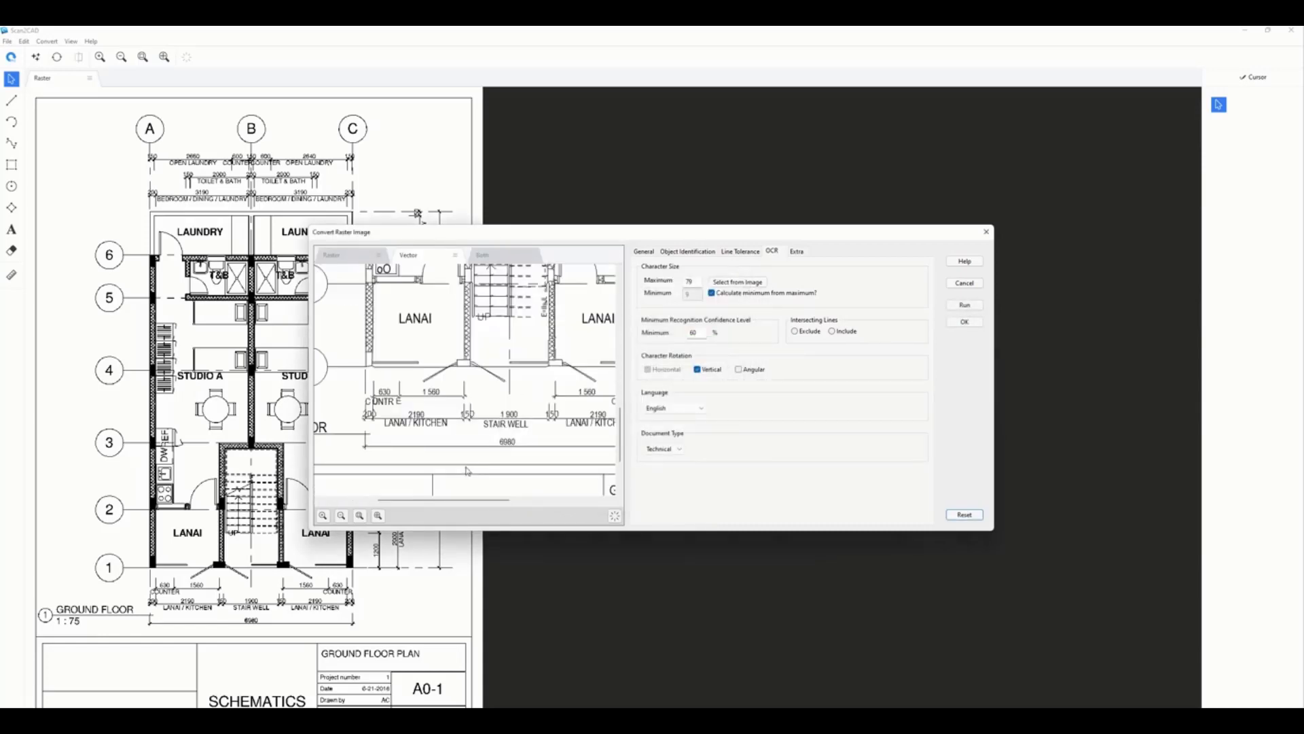
scroll(370, 399, up, 1)
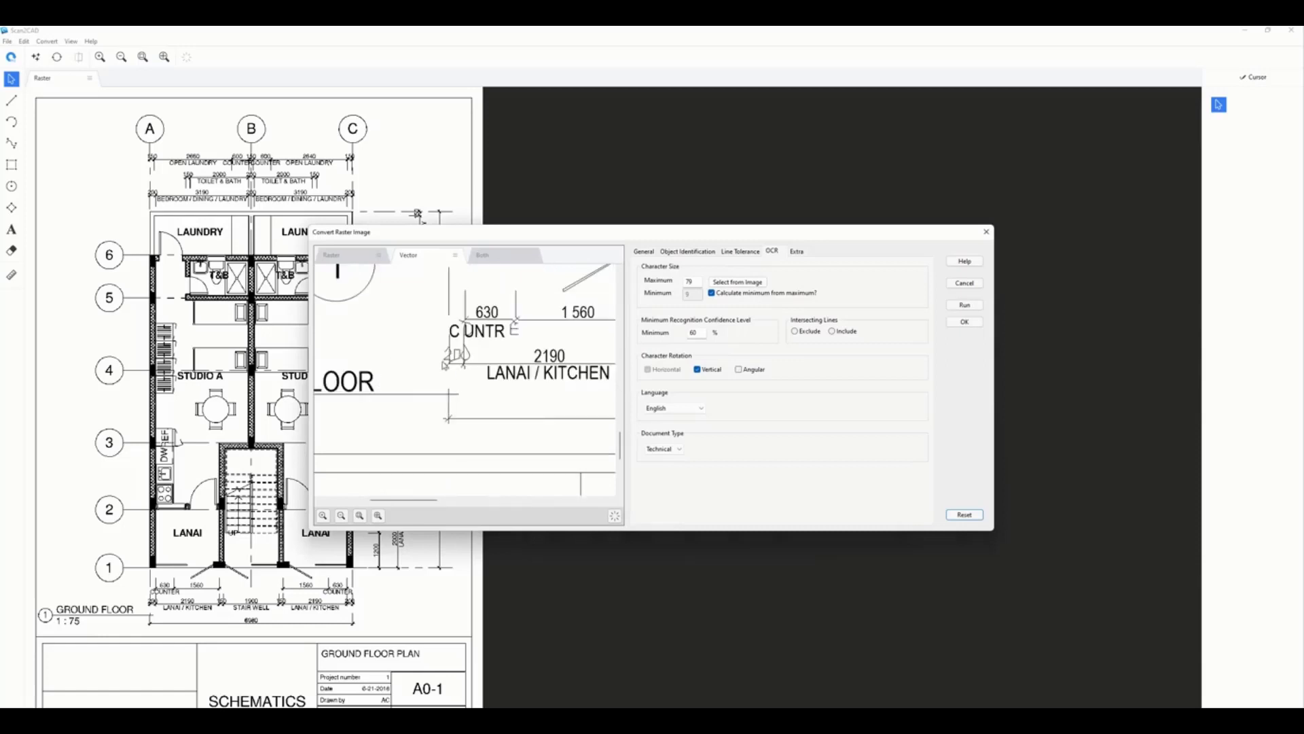
click(357, 262)
scroll(456, 360, up, 2)
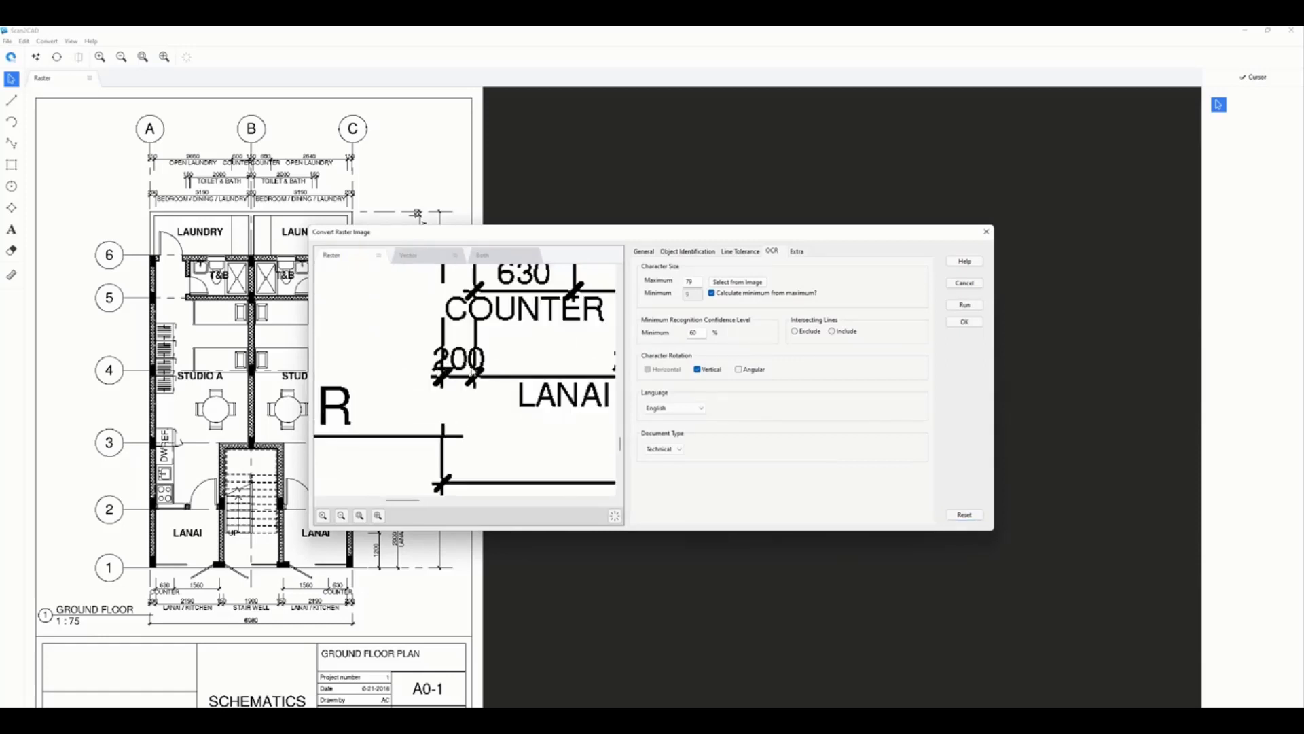
click(411, 257)
scroll(391, 379, down, 2)
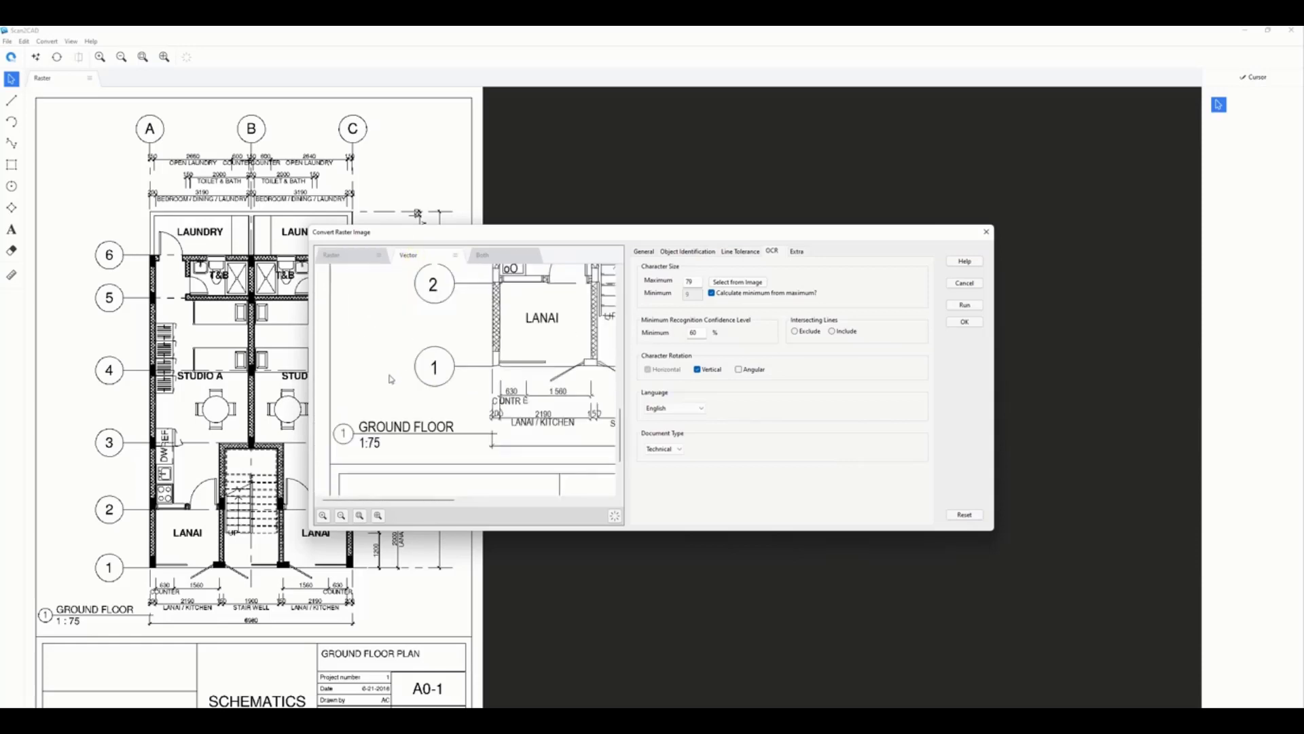
scroll(495, 435, down, 1)
scroll(536, 451, up, 2)
scroll(467, 404, down, 1)
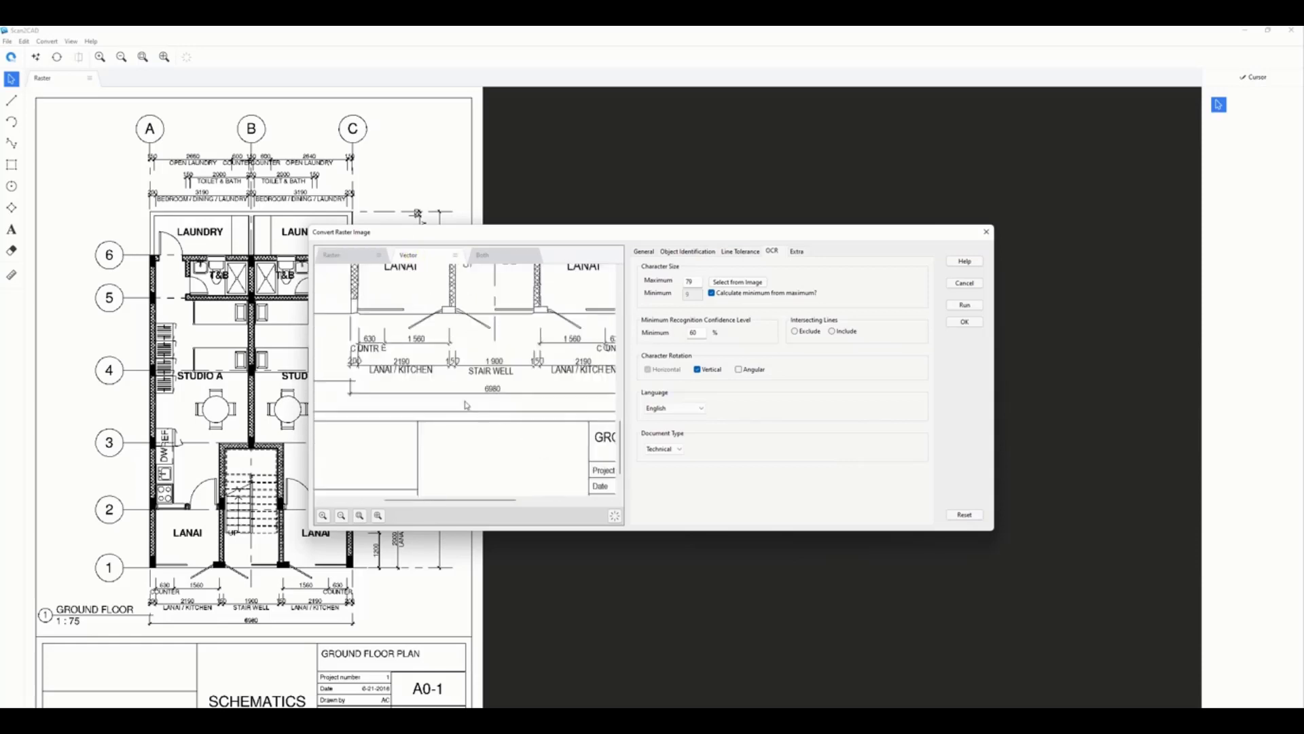
scroll(499, 395, up, 2)
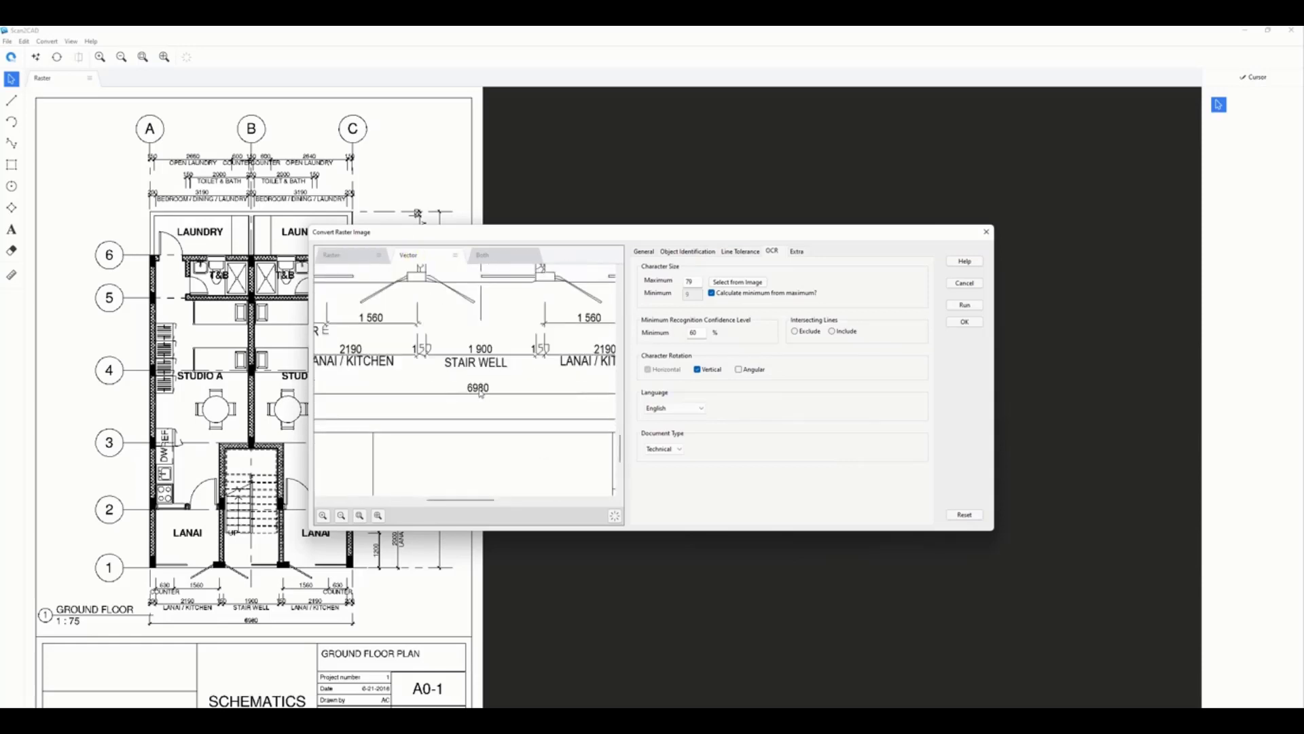
click(966, 323)
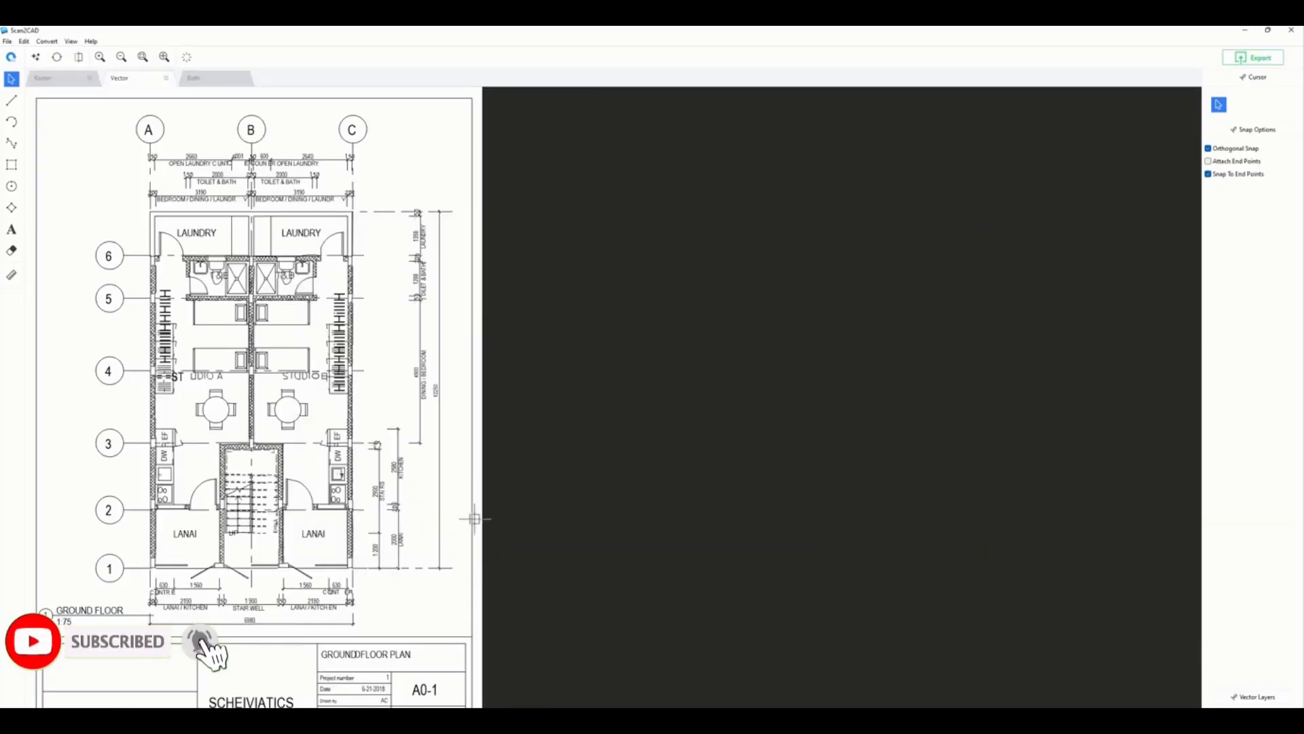
- Examine the overall 6980 dimension text and its line below the converted ground floor plan
scroll(474, 518, up, 1)
scroll(543, 559, up, 1)
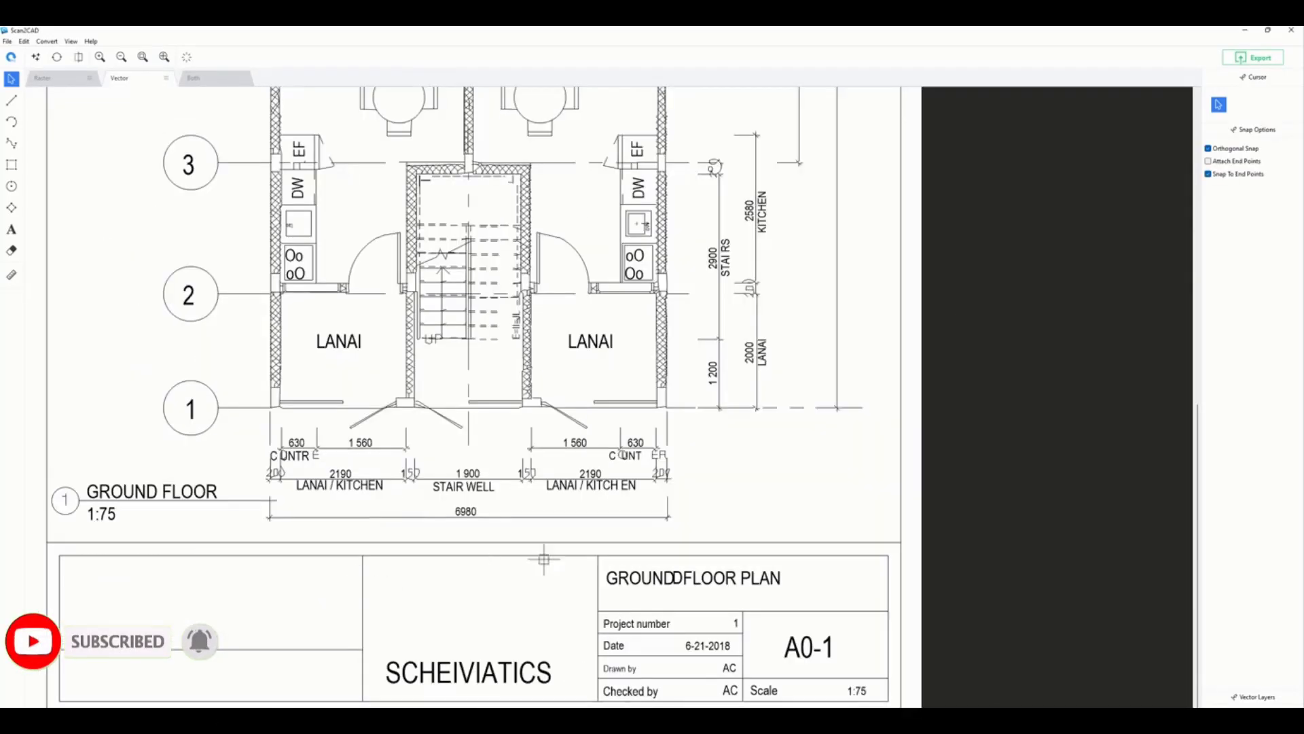
scroll(492, 528, up, 1)
scroll(568, 467, up, 1)
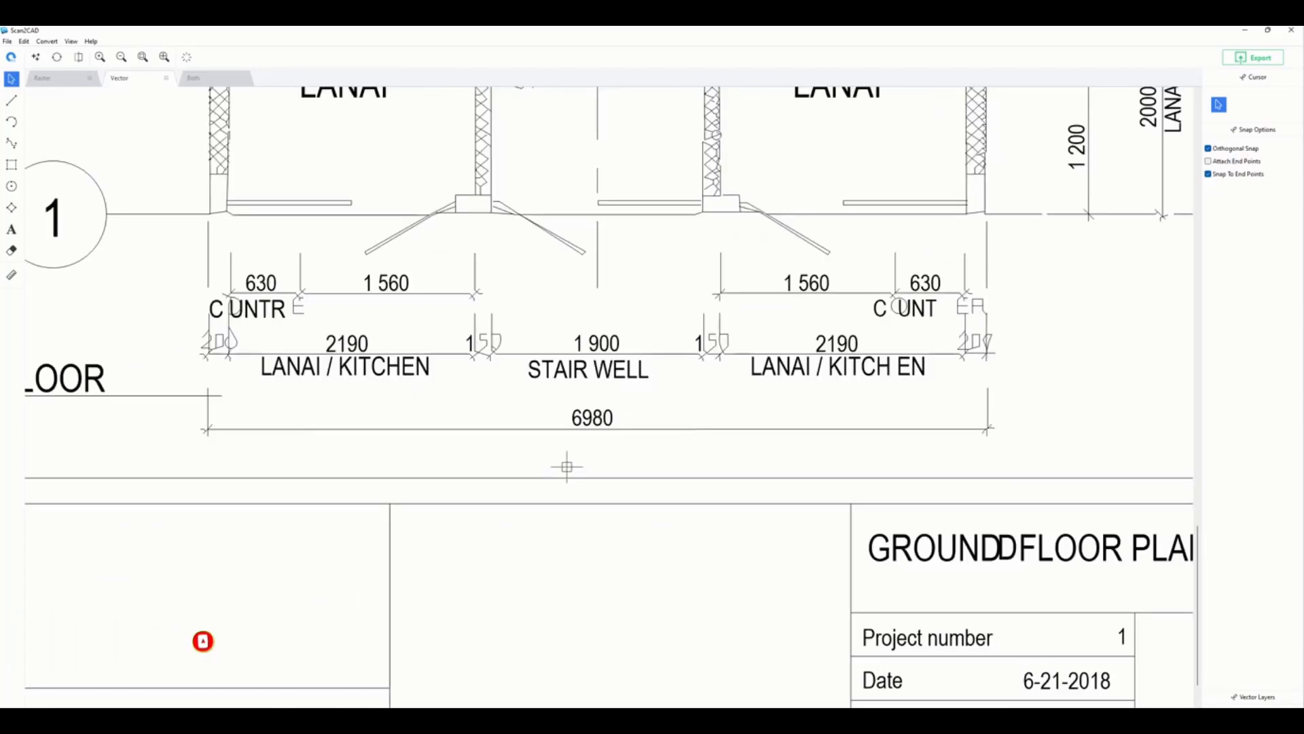
scroll(593, 448, up, 1)
scroll(603, 433, down, 1)
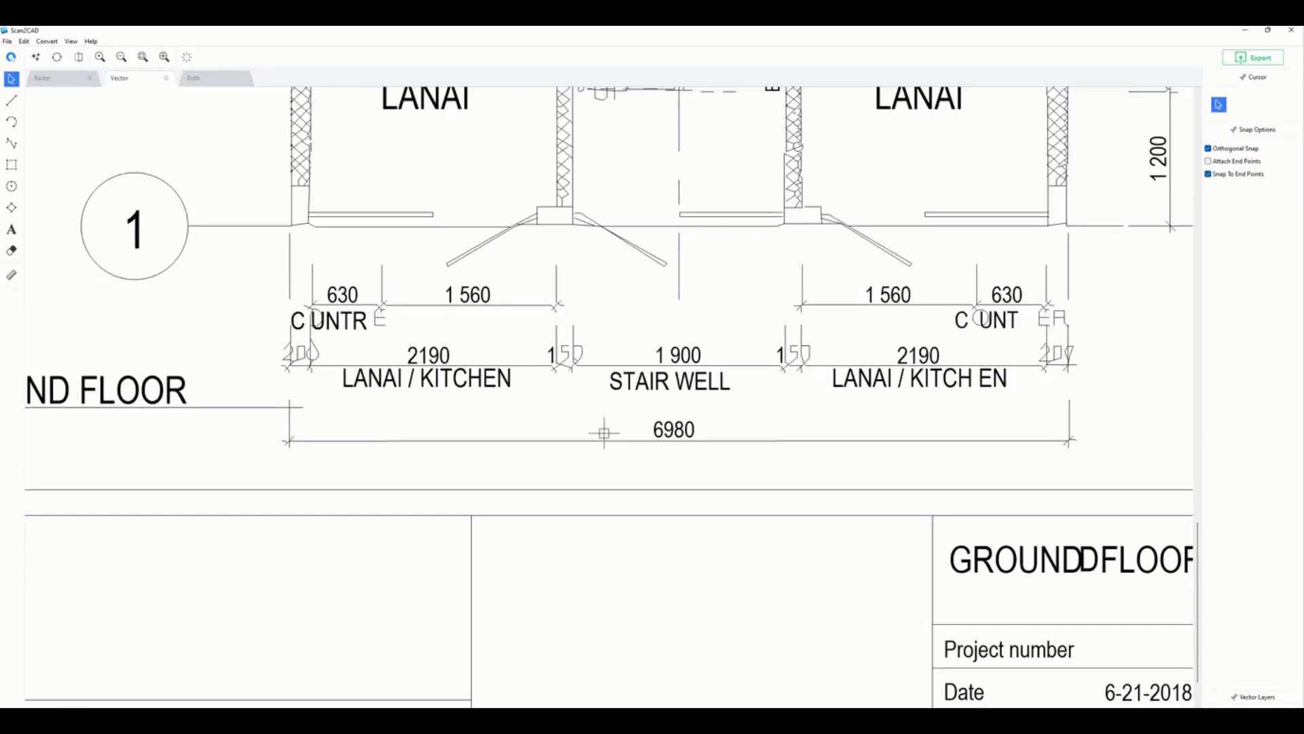
click(672, 429)
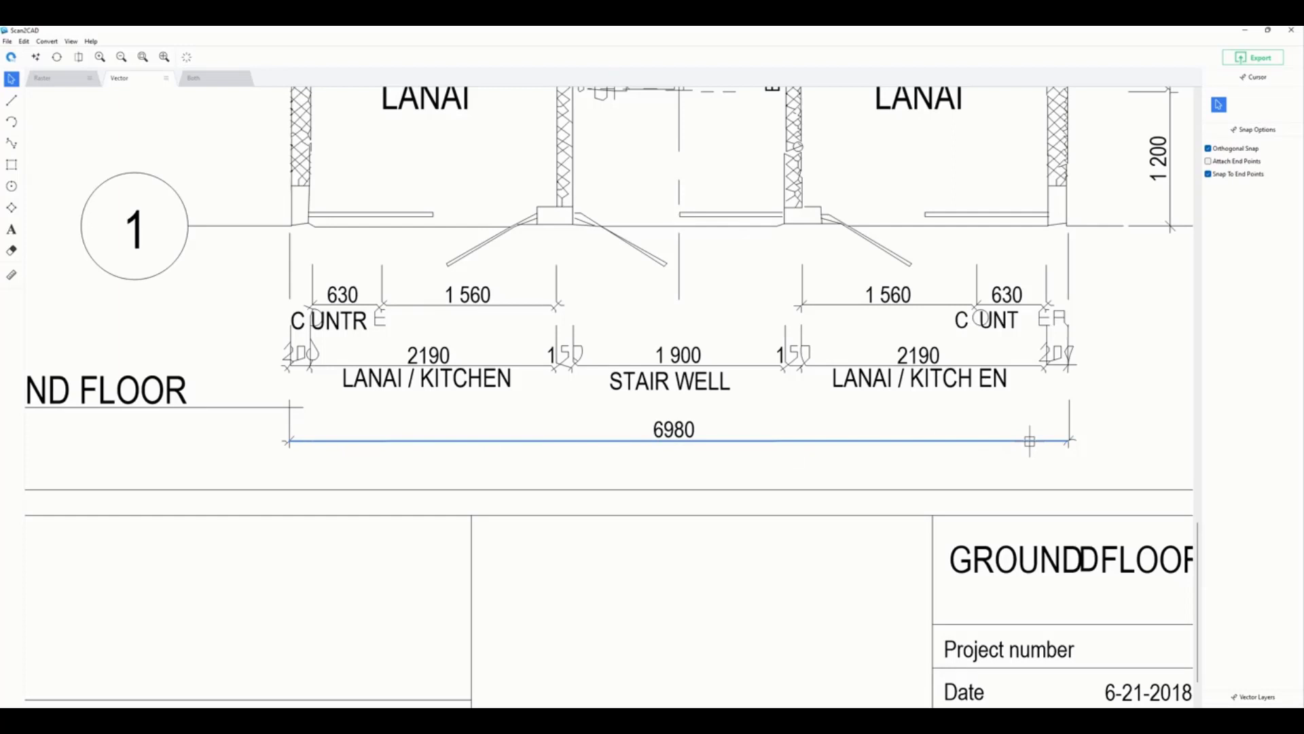
scroll(553, 518, down, 2)
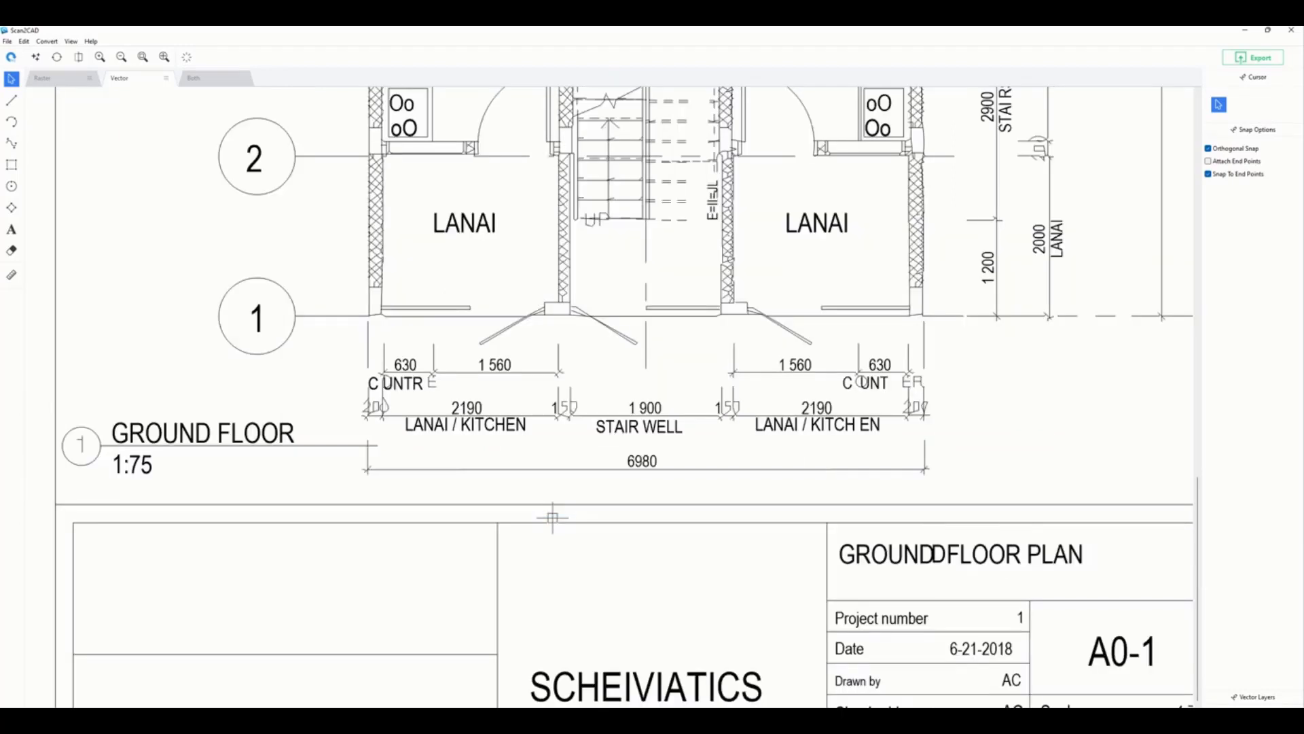
scroll(632, 486, up, 2)
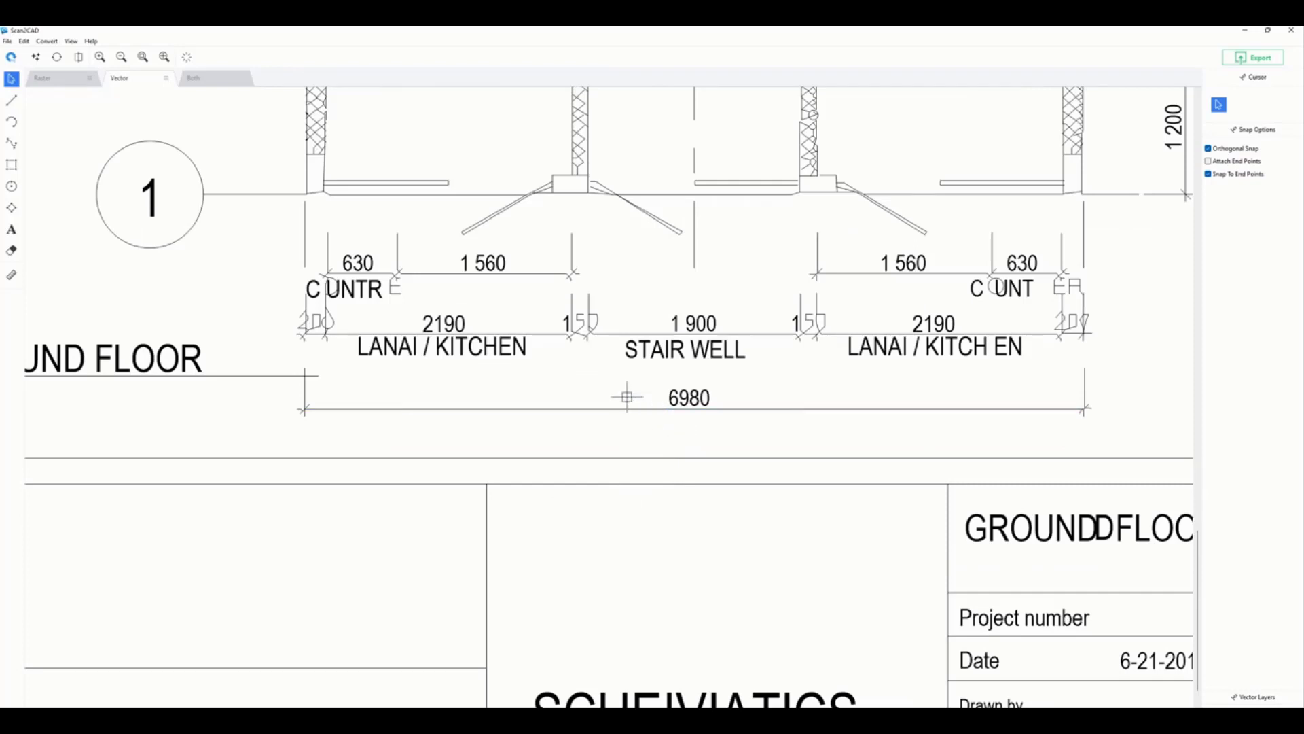
- Start scaling the drawing by measurement and measure the overall 6980 dimension line below the plan from end to end
click(7, 42)
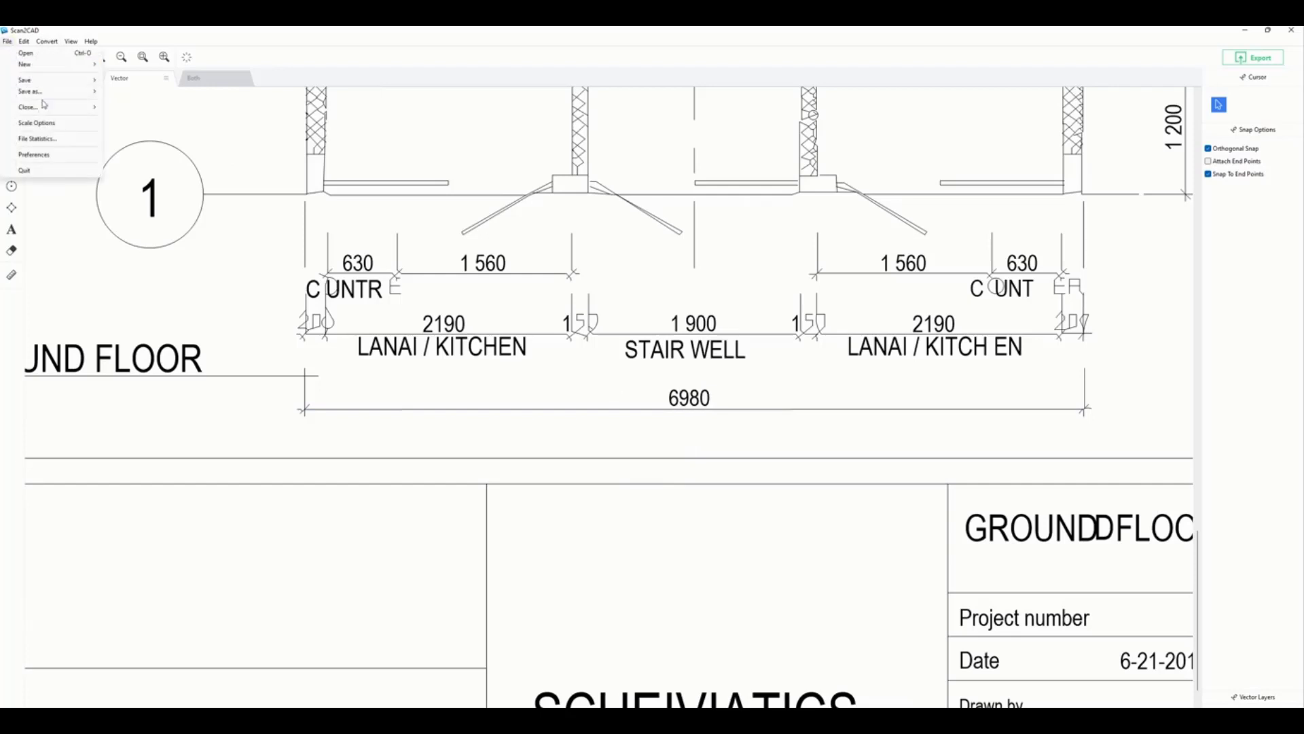
click(41, 124)
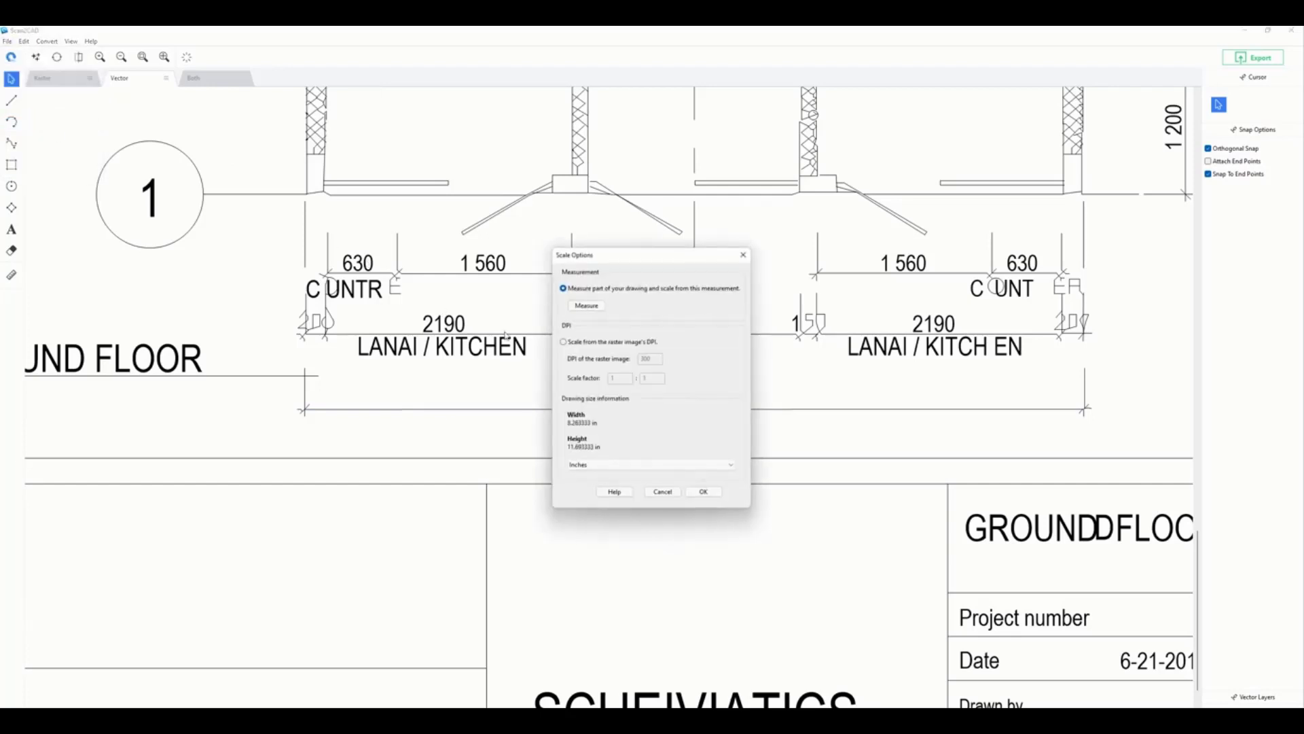
click(586, 306)
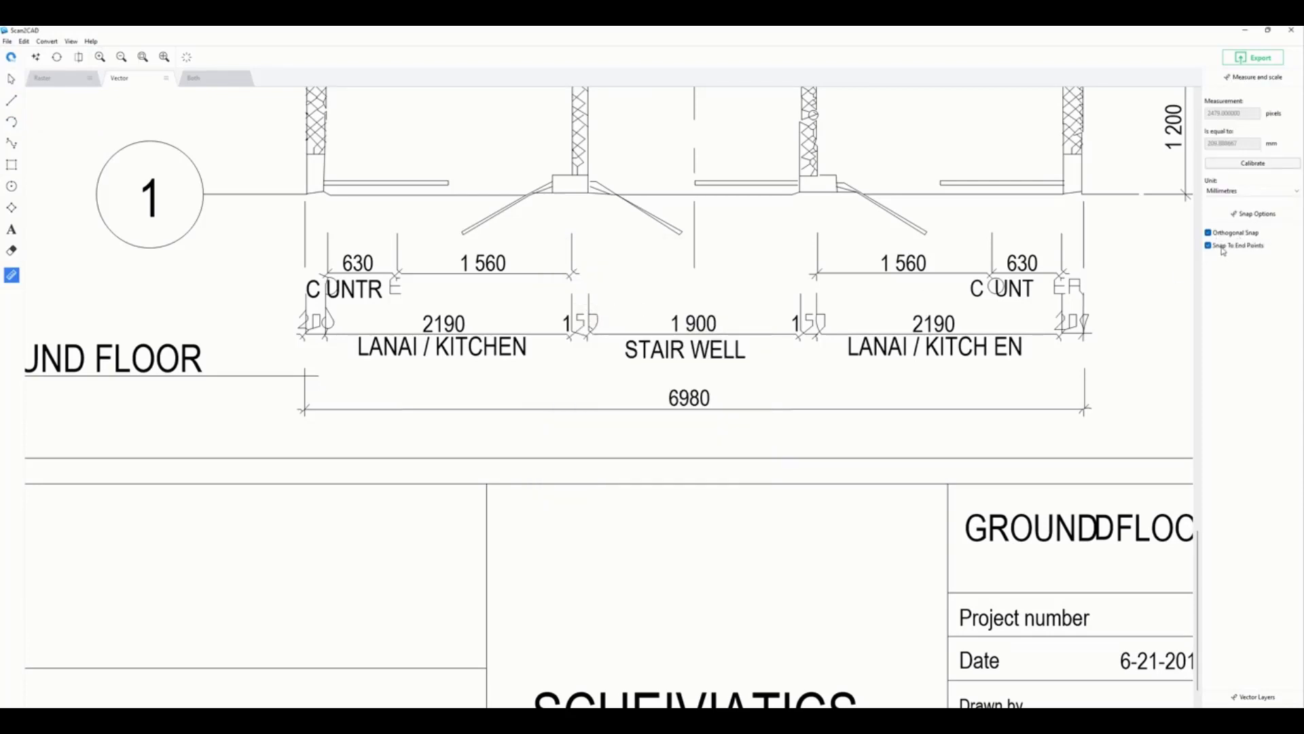
scroll(846, 429, down, 3)
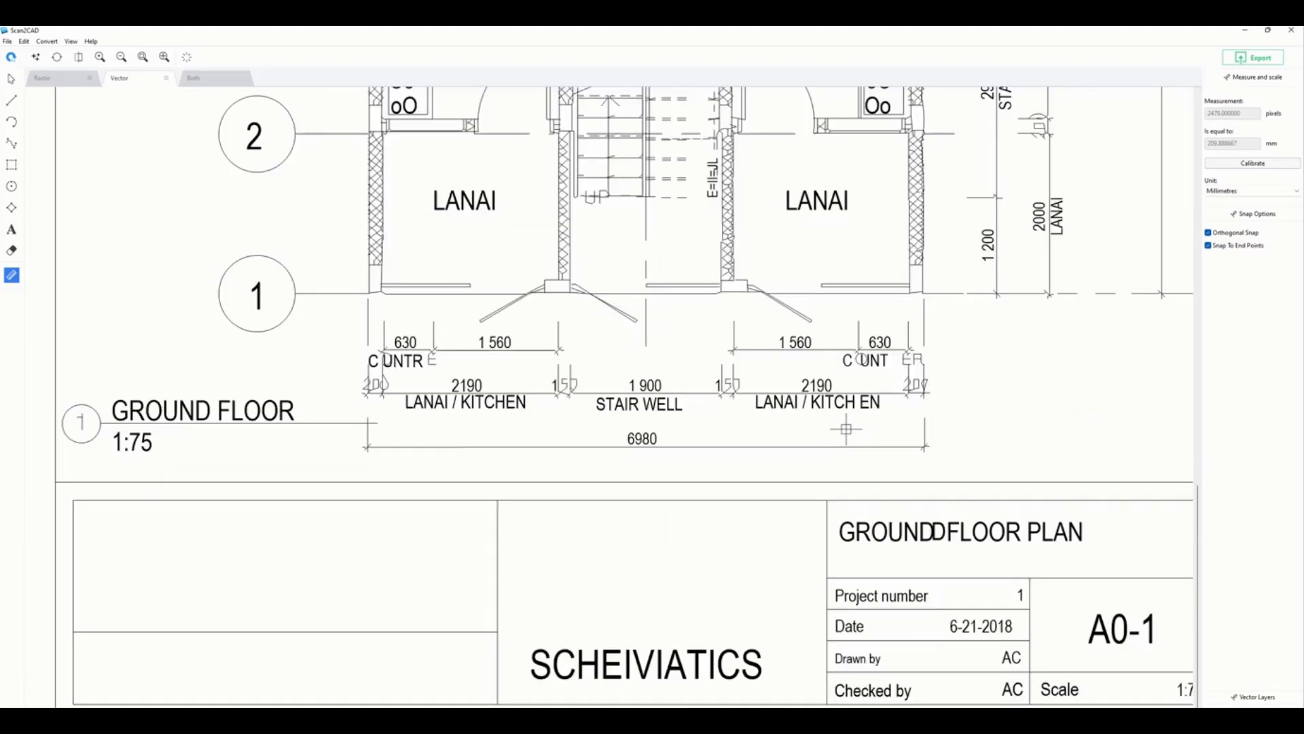
scroll(412, 450, up, 3)
scroll(625, 425, up, 1)
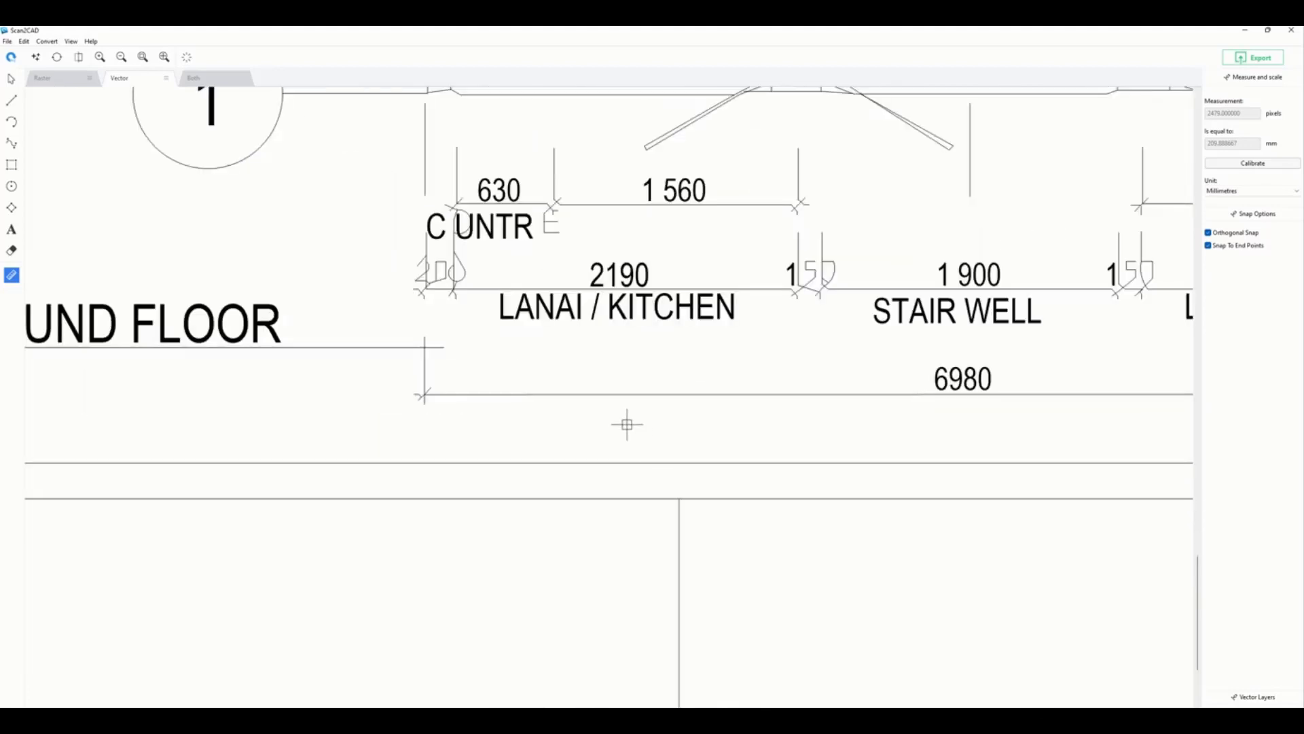
scroll(628, 426, down, 1)
scroll(961, 422, down, 1)
scroll(938, 436, up, 1)
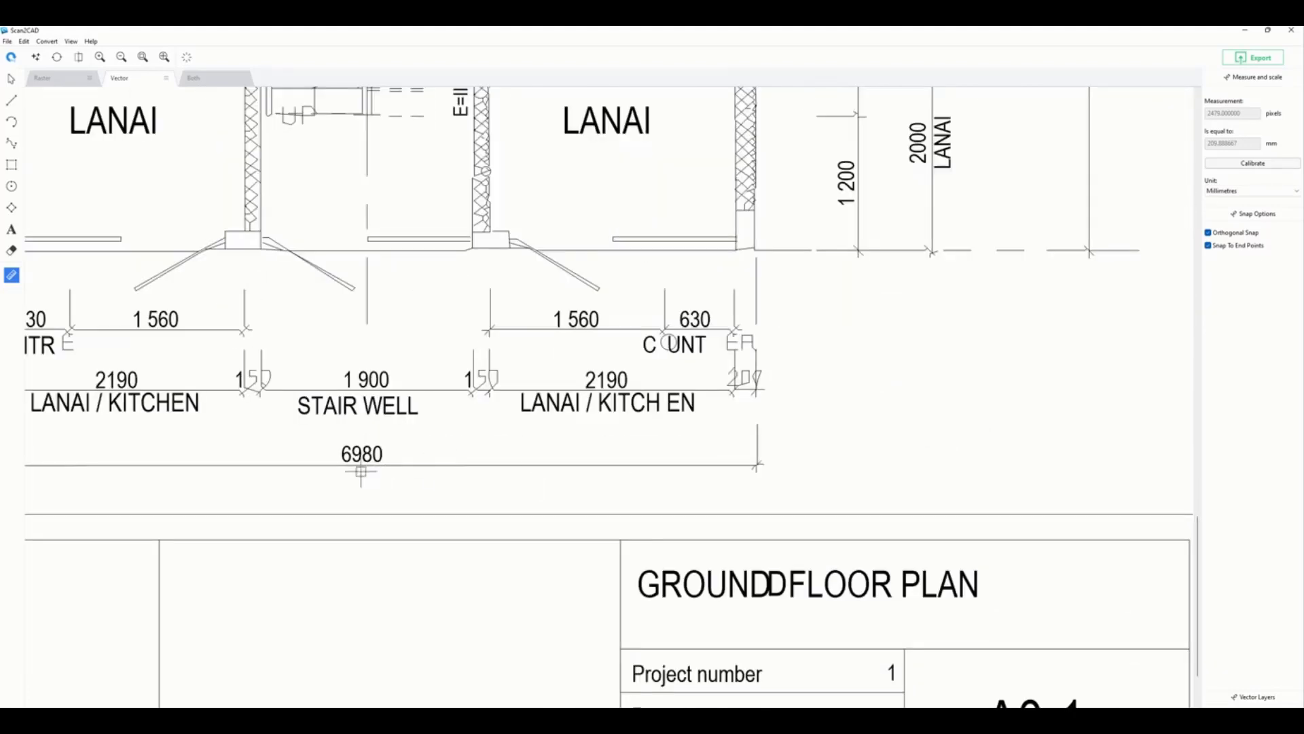
scroll(309, 484, down, 1)
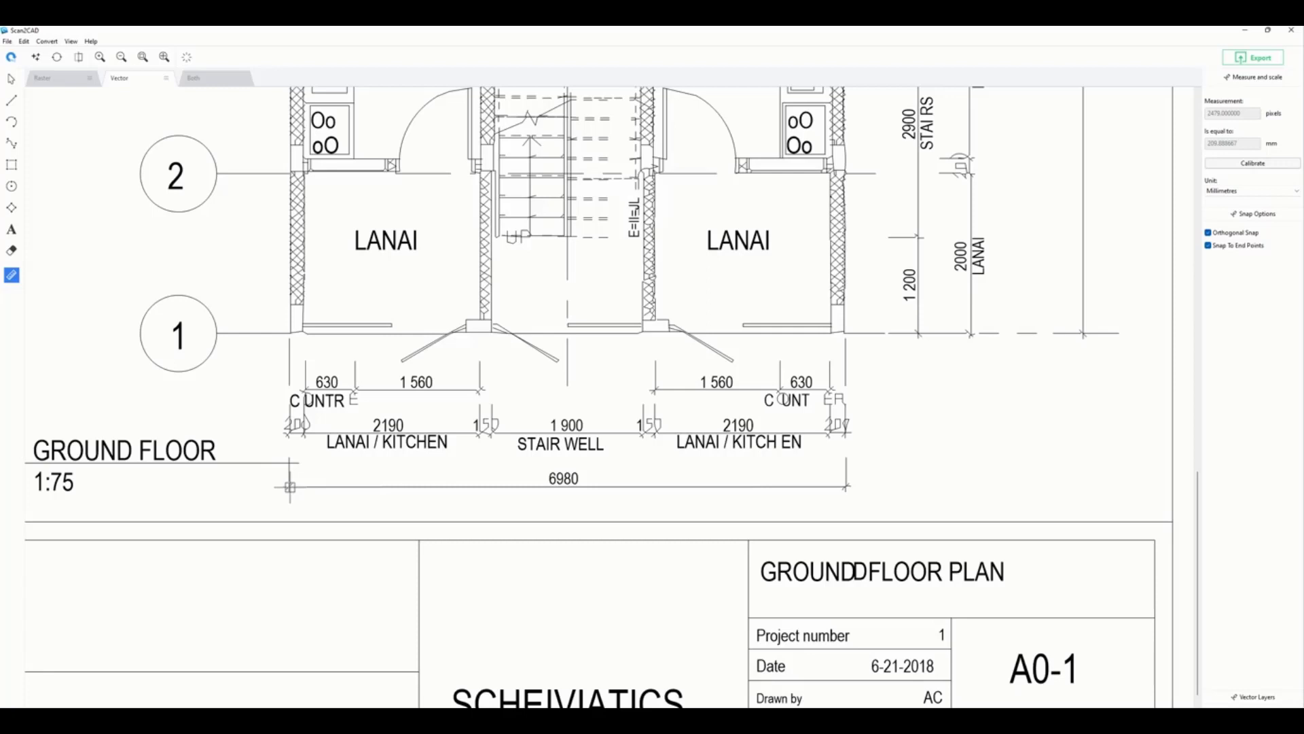
mouse_move(290, 486)
mouse_down()
mouse_move(694, 497)
mouse_move(844, 487)
mouse_up()
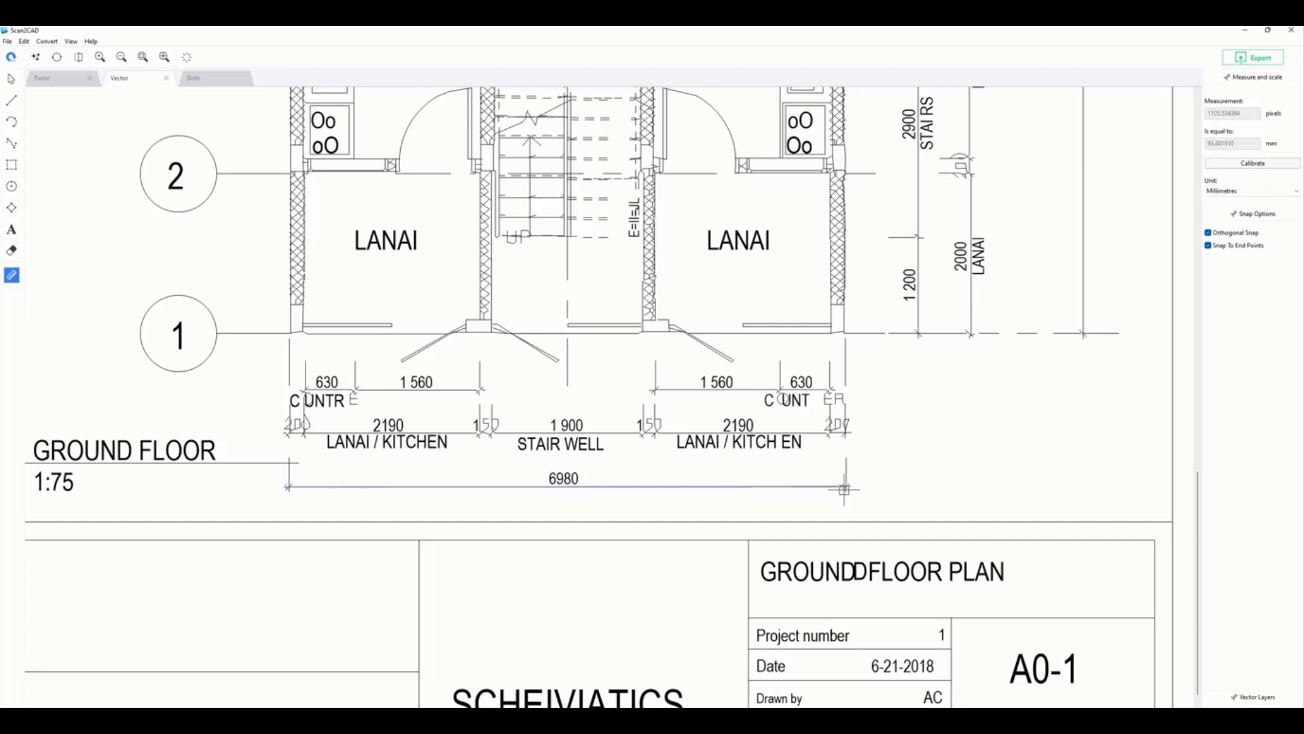
click(844, 490)
- Calibrate the measured dimension line to 6980 mm, keeping millimetres as the unit, and apply the scale
click(1250, 166)
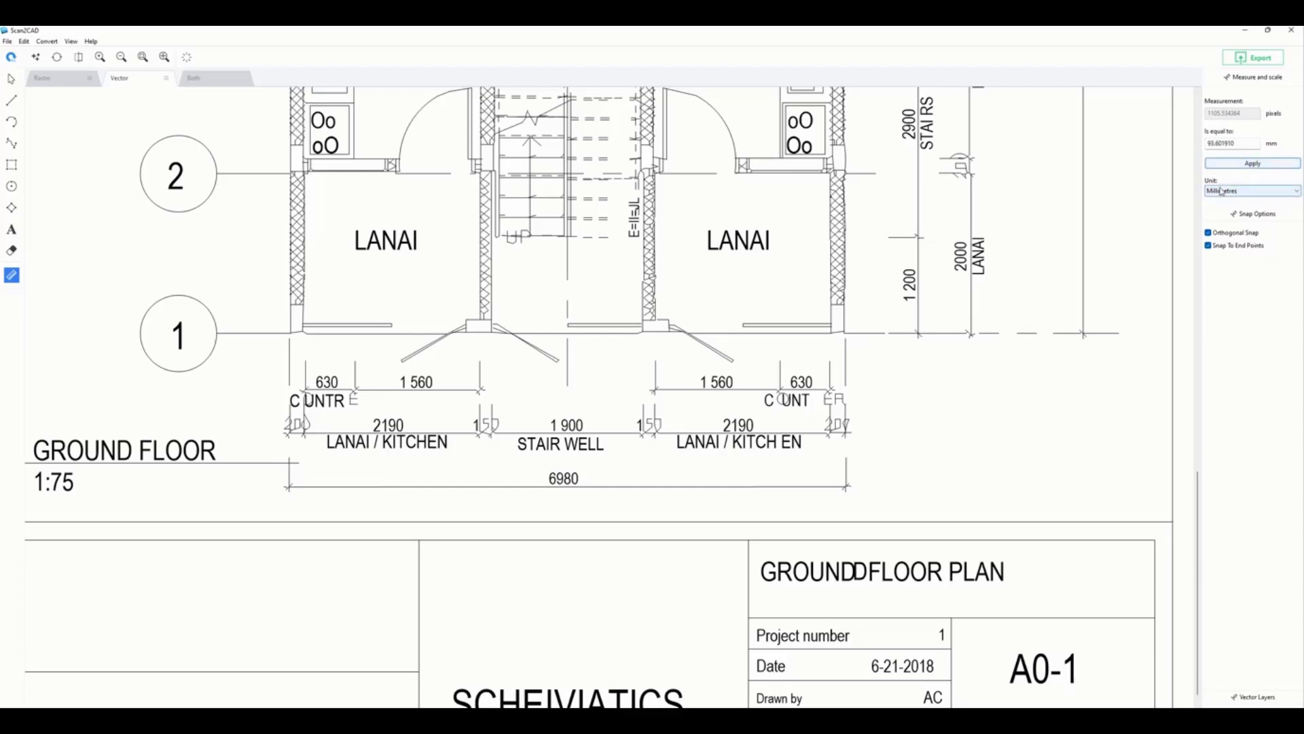
click(1258, 192)
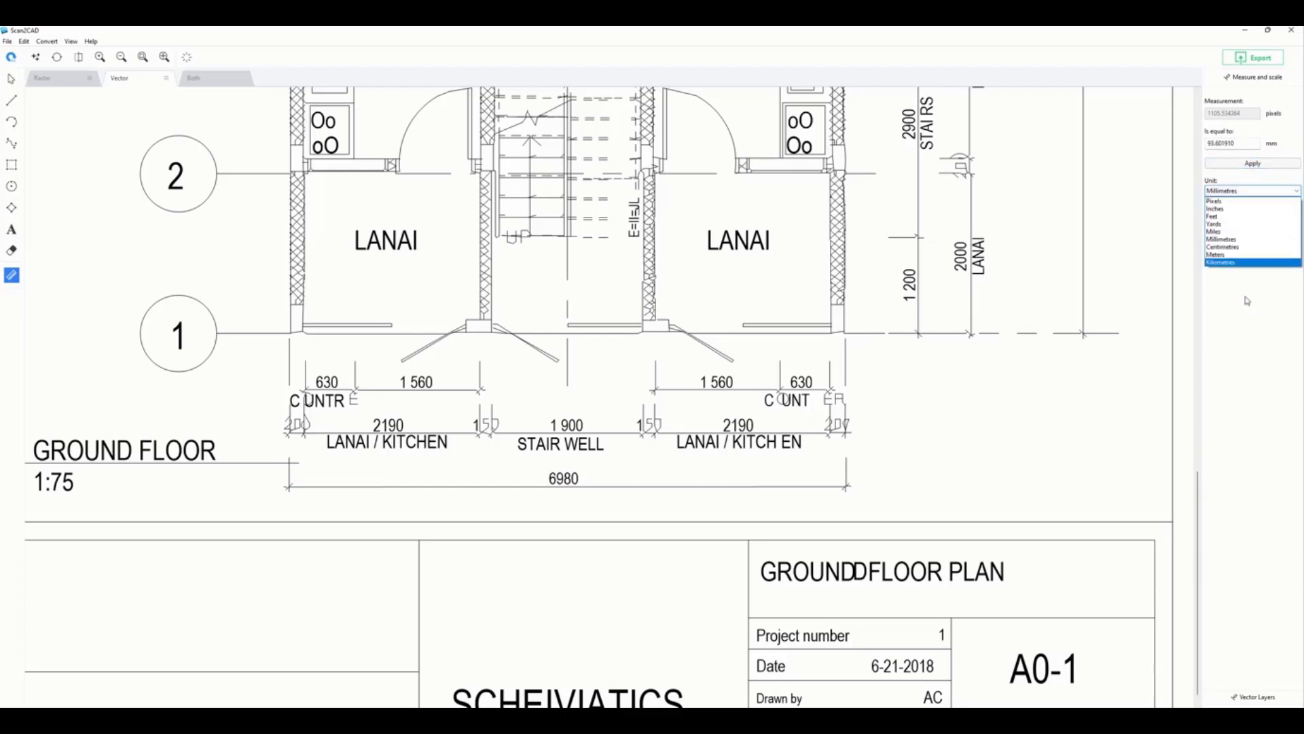
click(1240, 144)
double_click(1240, 144)
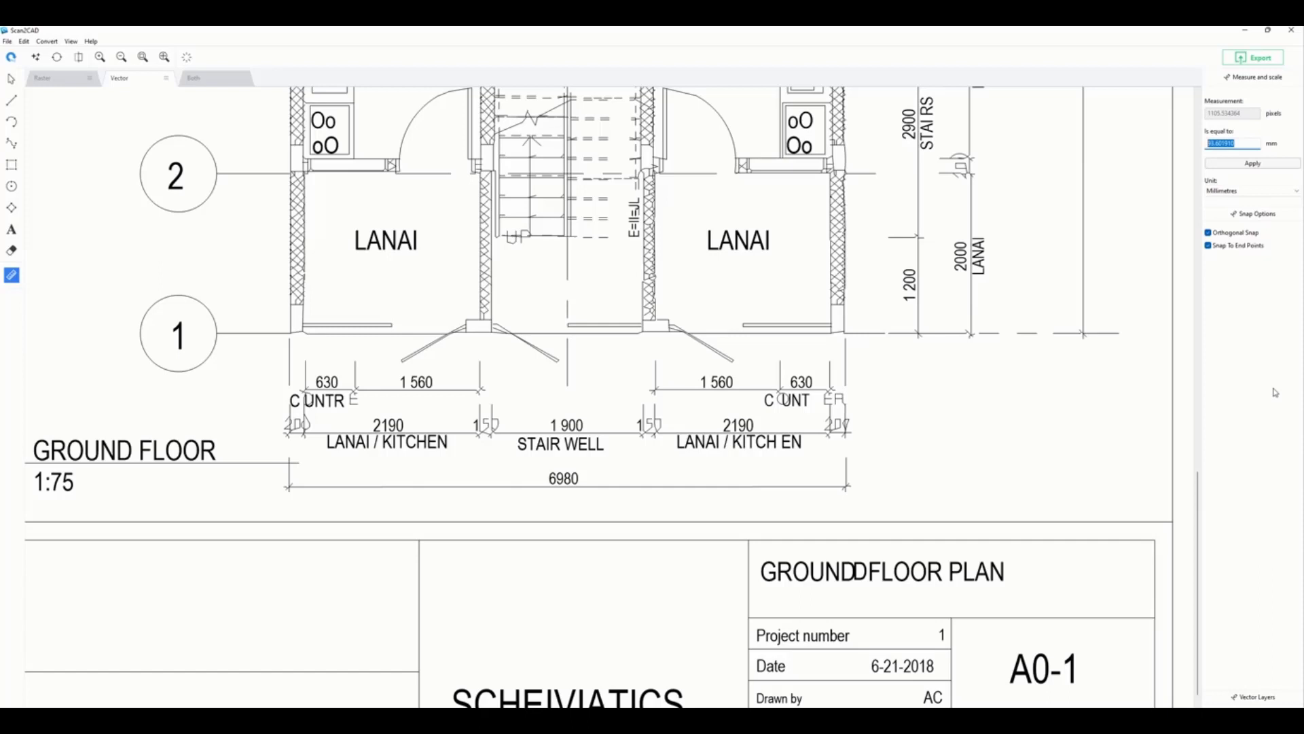
text(6980)
click(1257, 166)
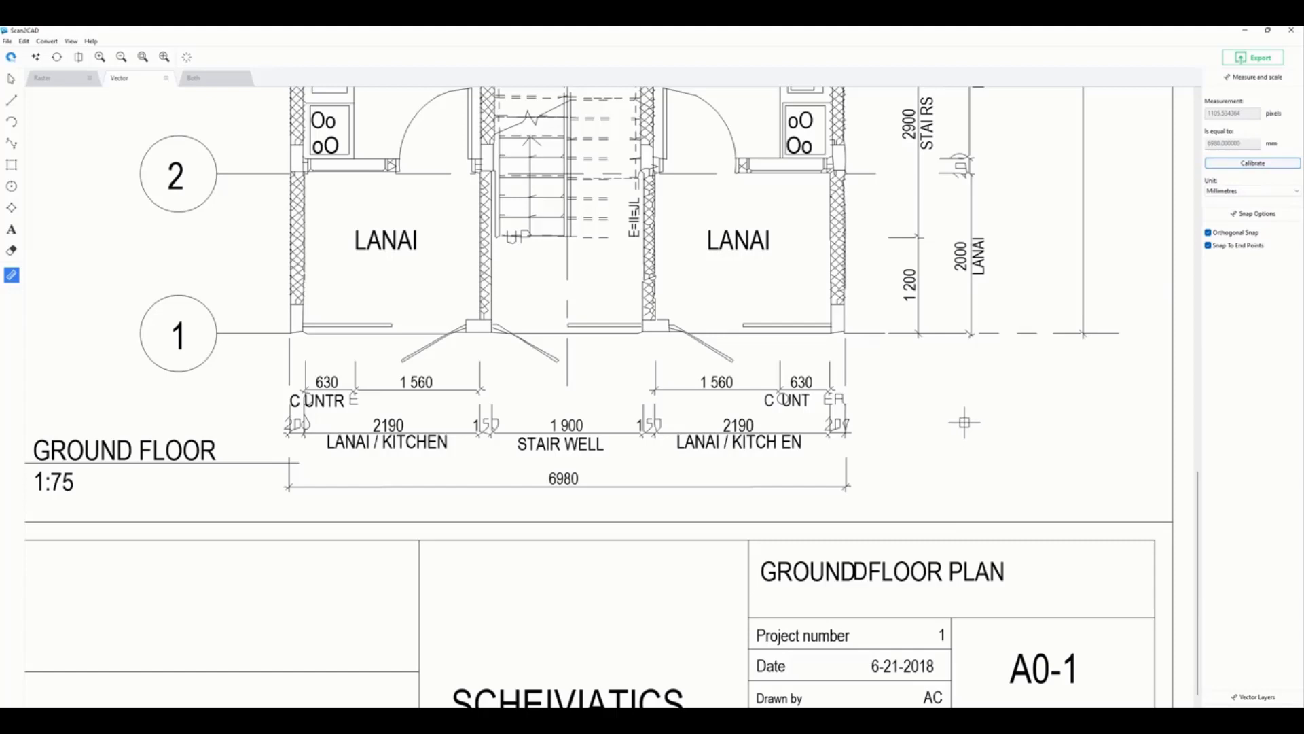
- Export the vector plan as a DXF (R14 and later) file named Scaled Conversion, with Beziers as splines and layers unchanged
scroll(965, 423, down, 5)
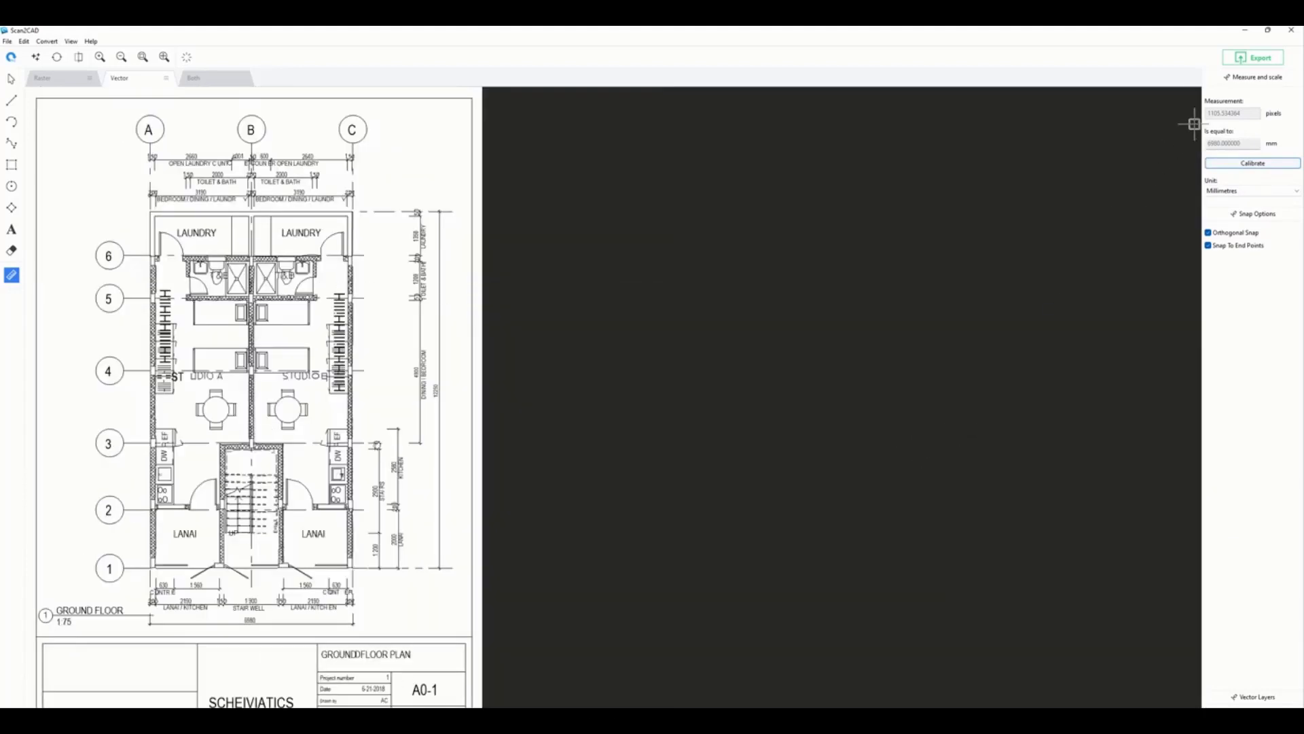
click(1268, 58)
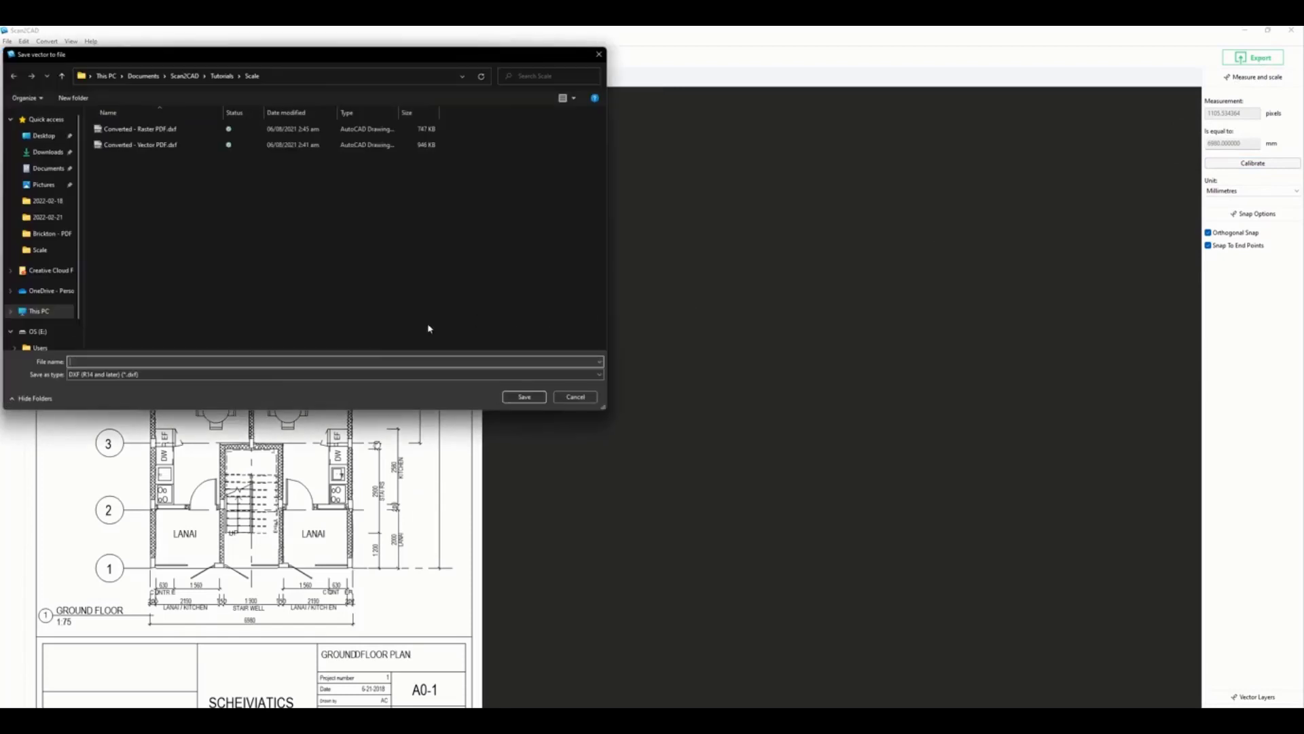
click(129, 374)
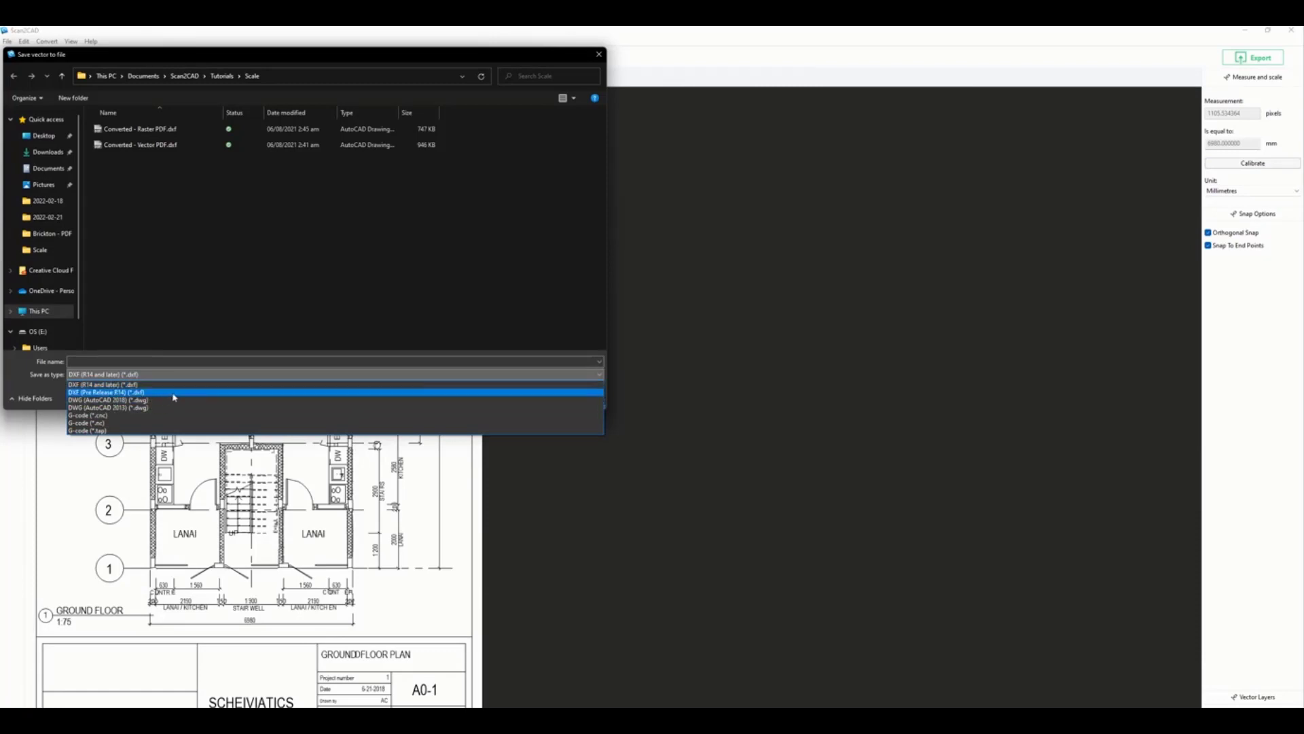
click(104, 360)
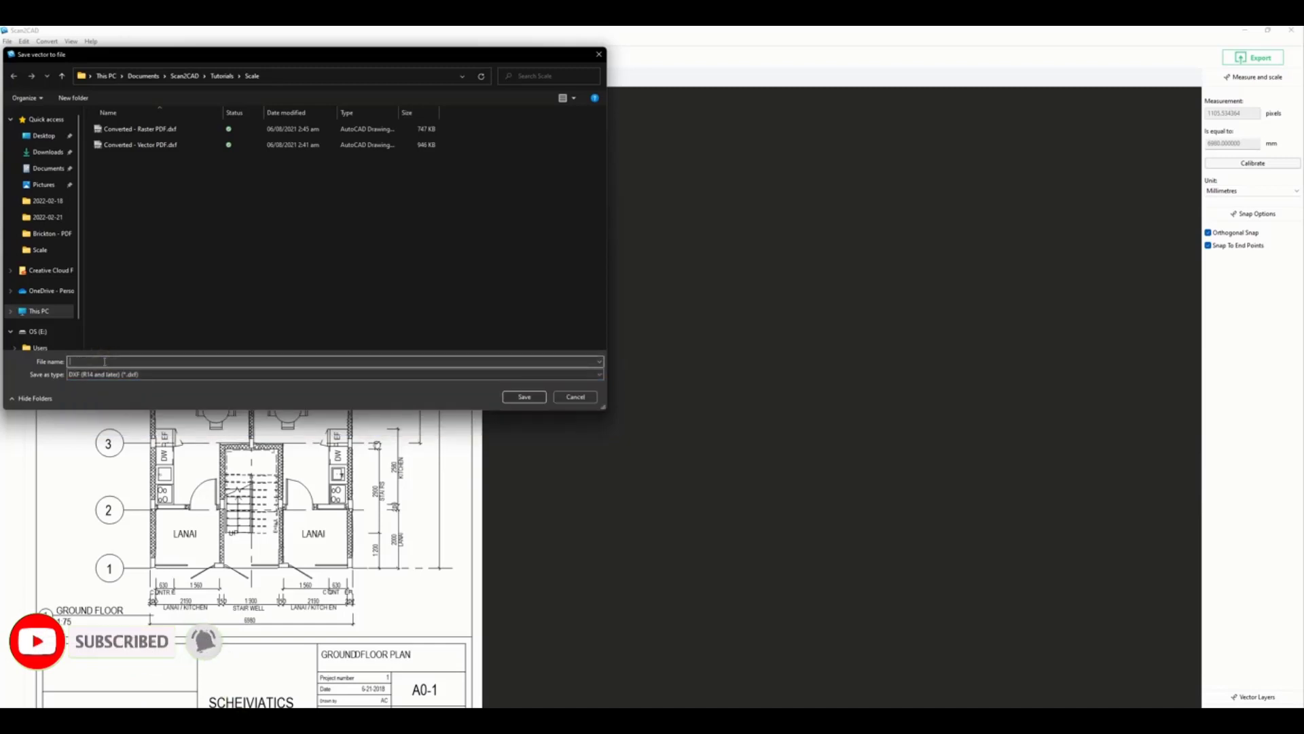
text(S)
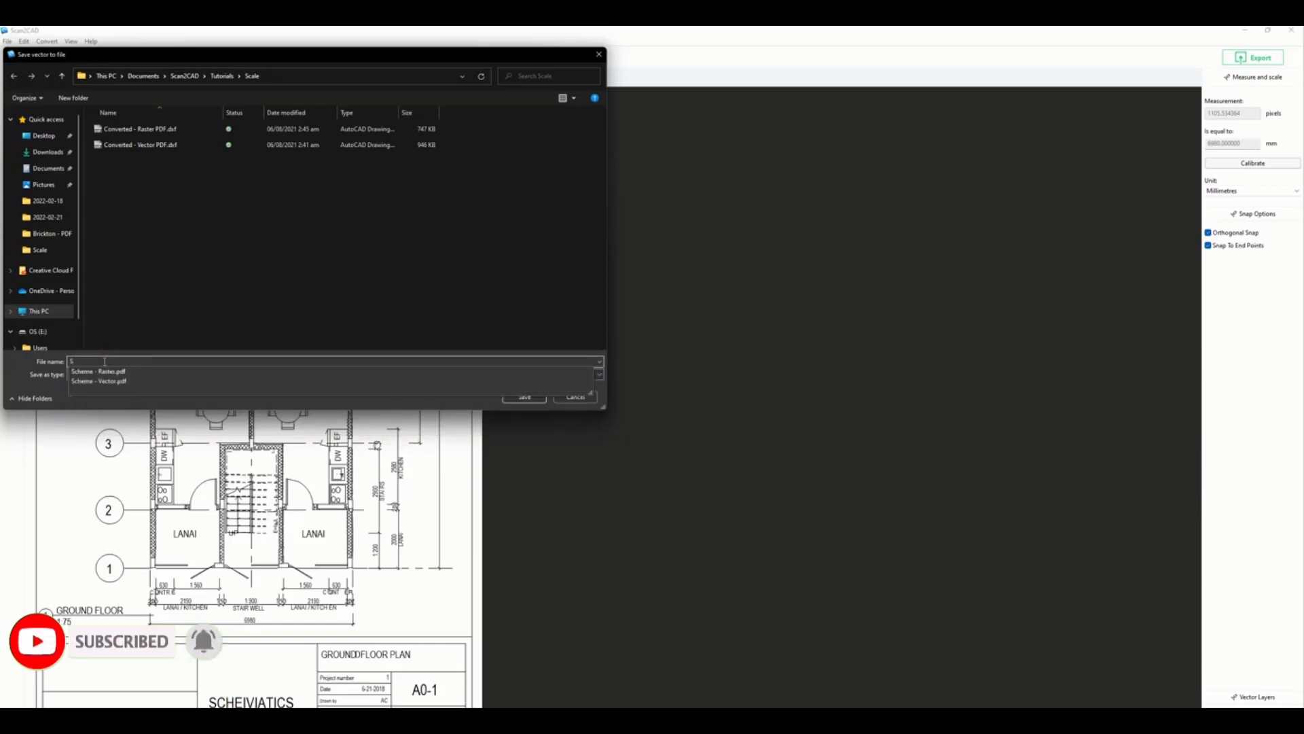
text(caled)
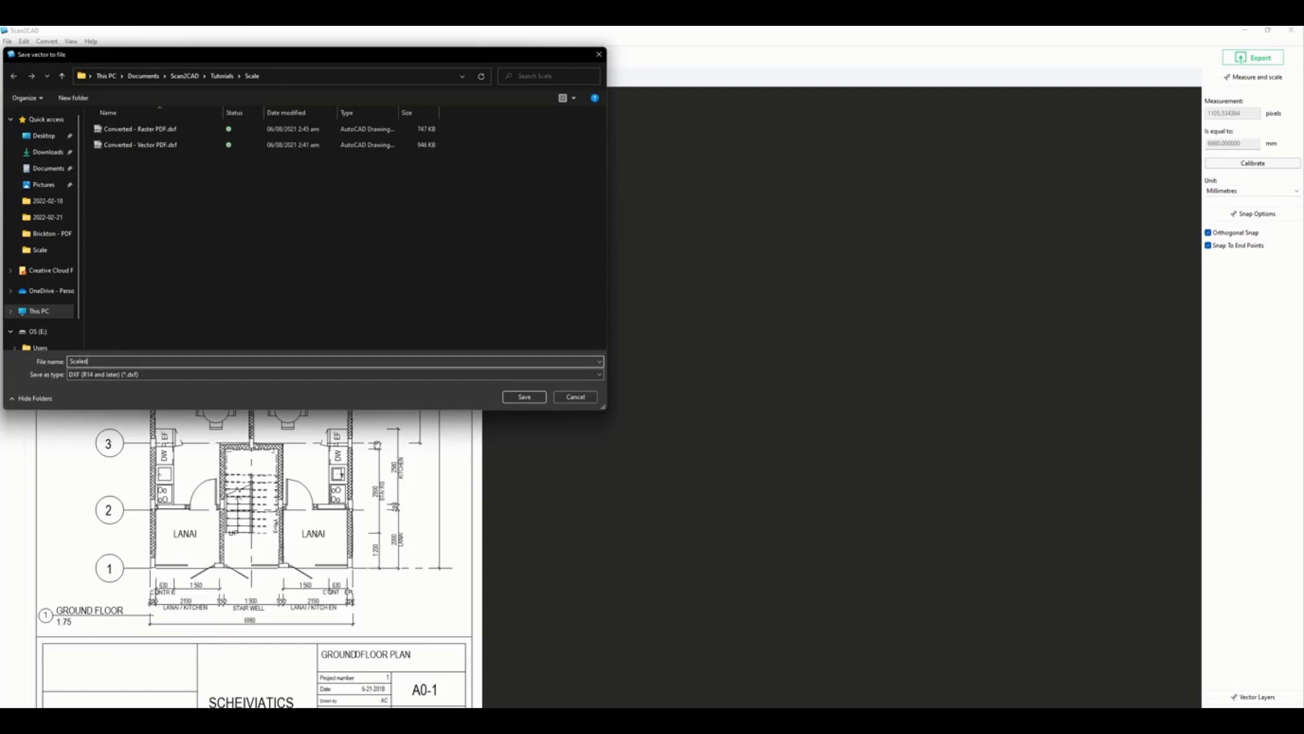
text( Conversion)
click(525, 398)
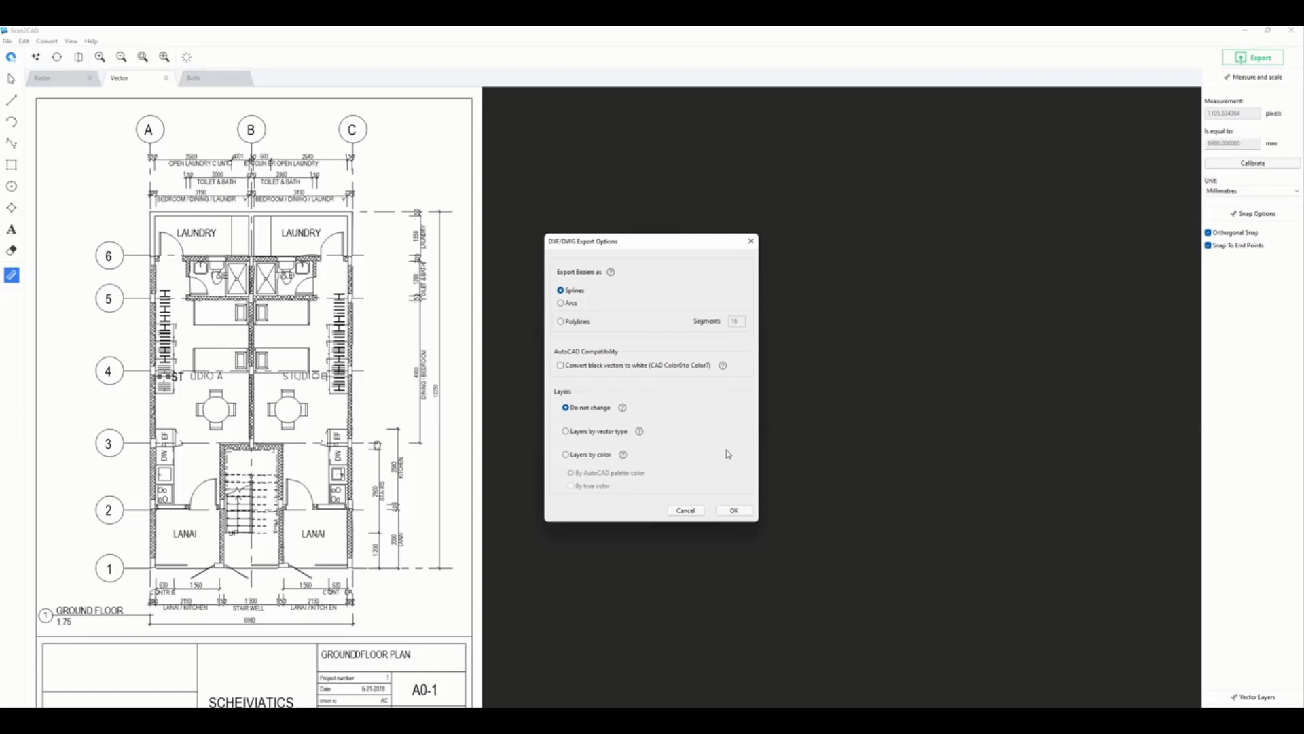
click(735, 510)
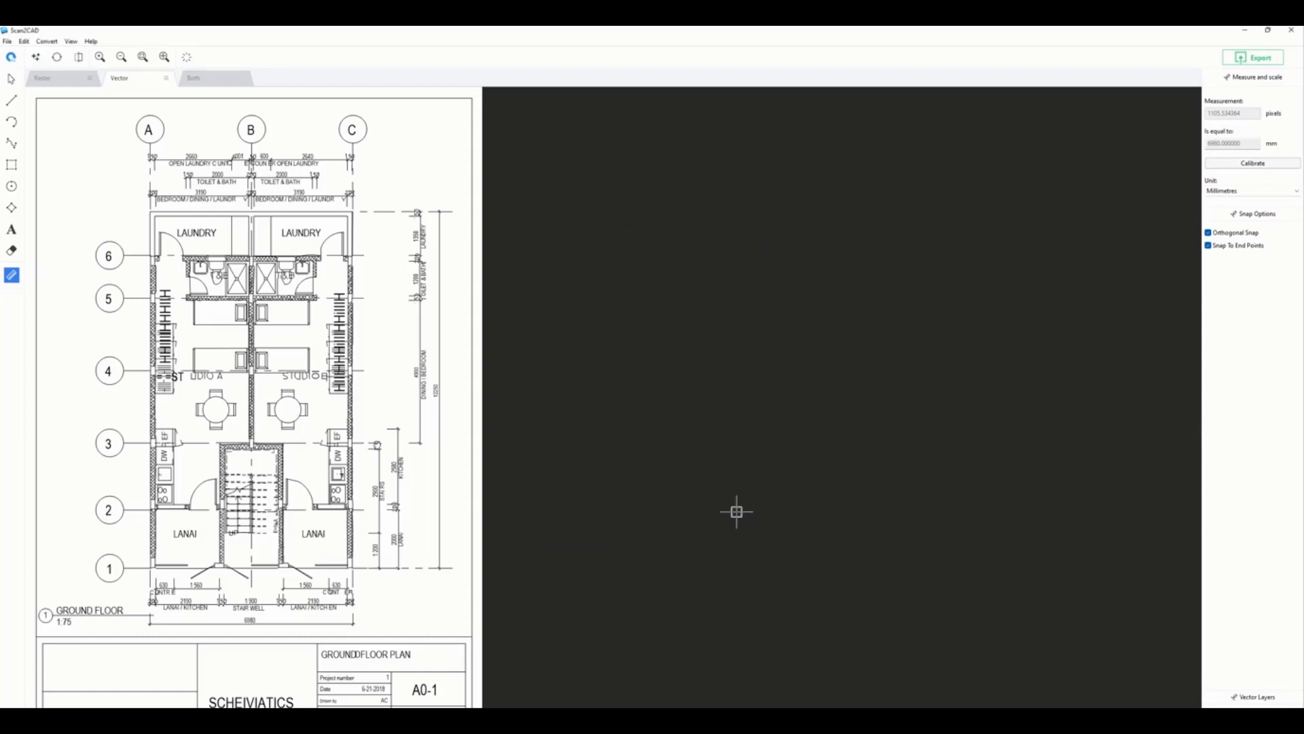
- Compare the original raster floor plan with the converted vector version
click(55, 81)
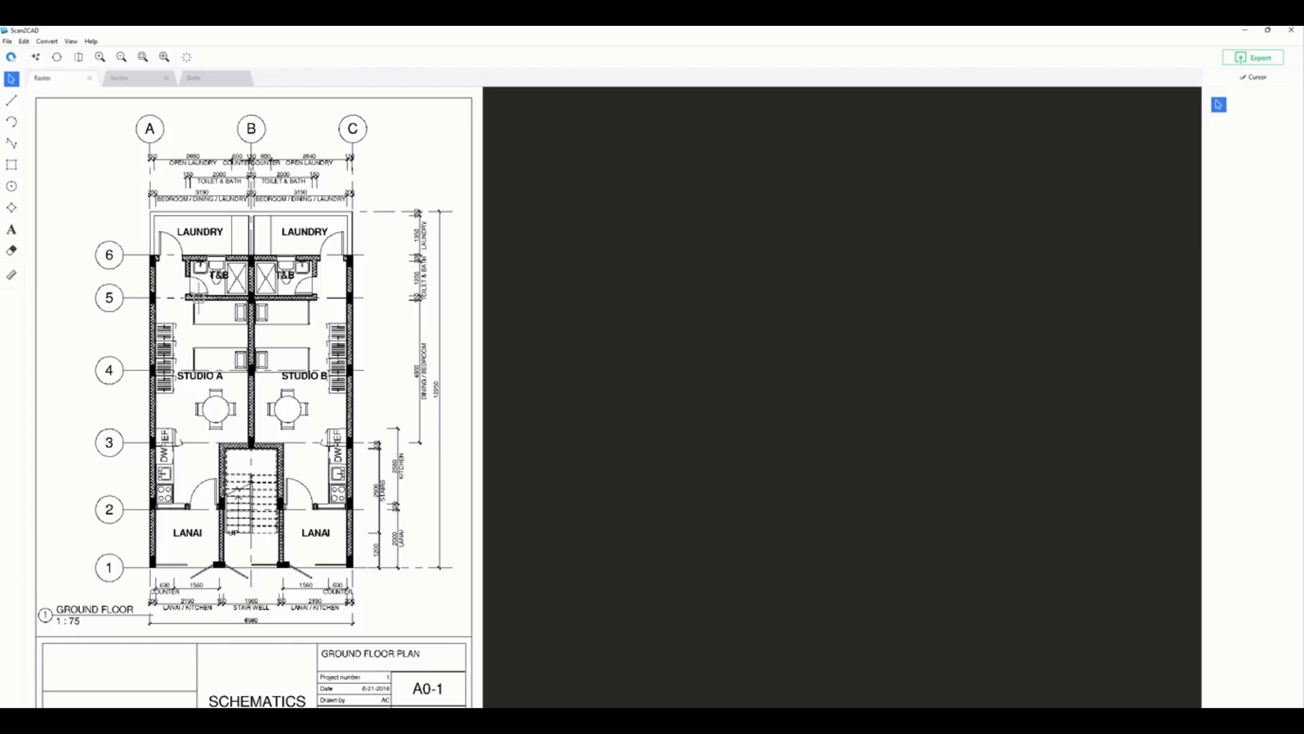
click(135, 82)
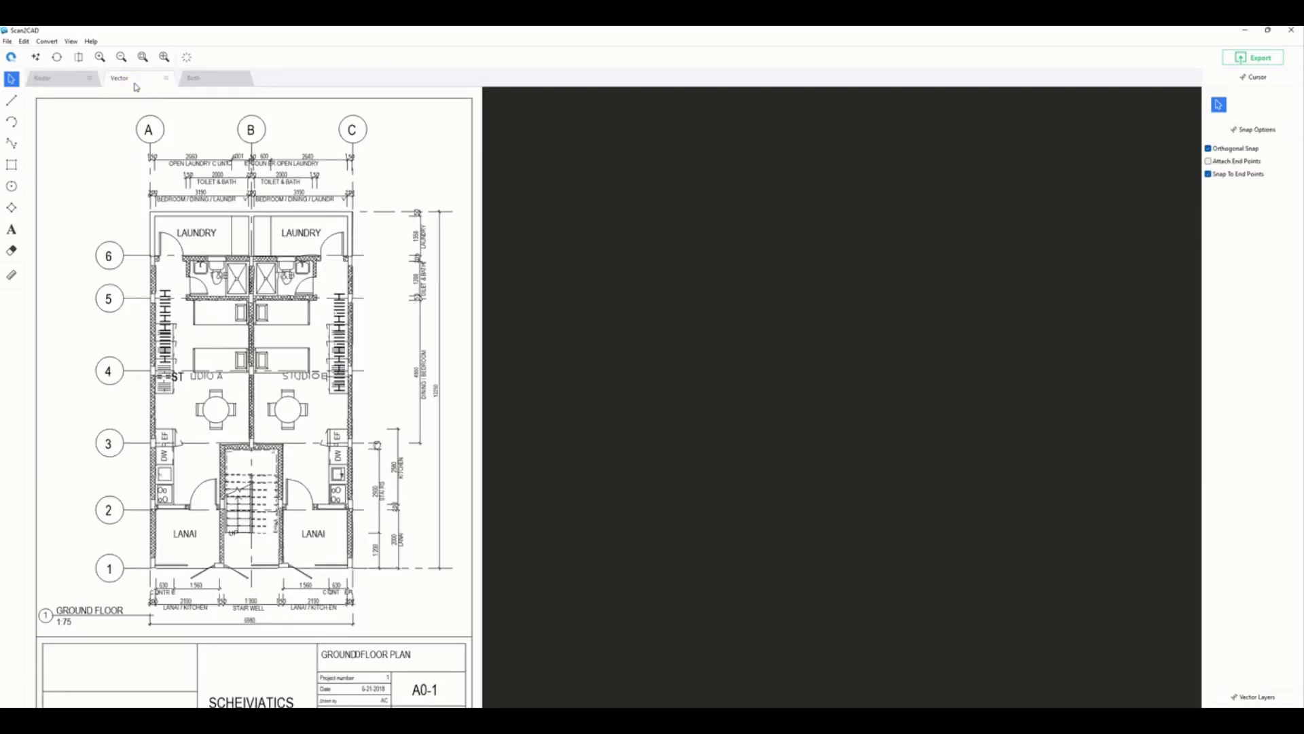
click(7, 42)
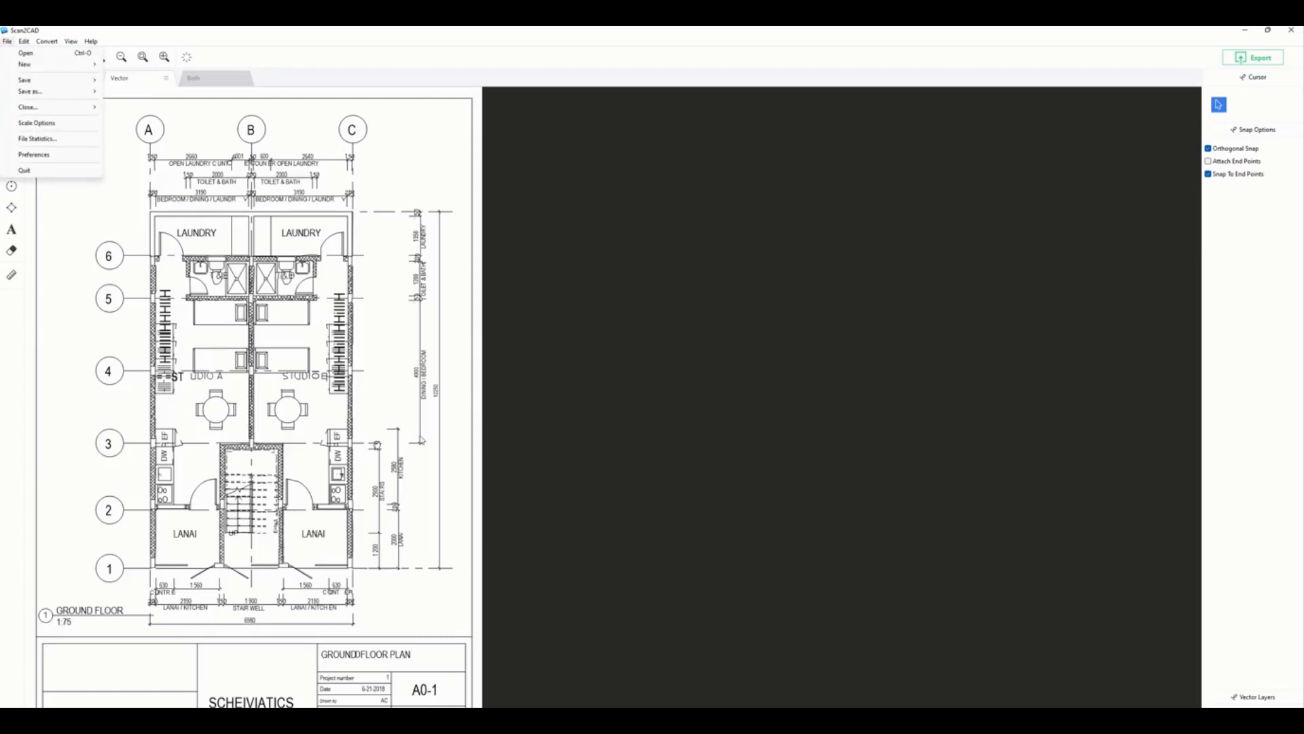
click(263, 547)
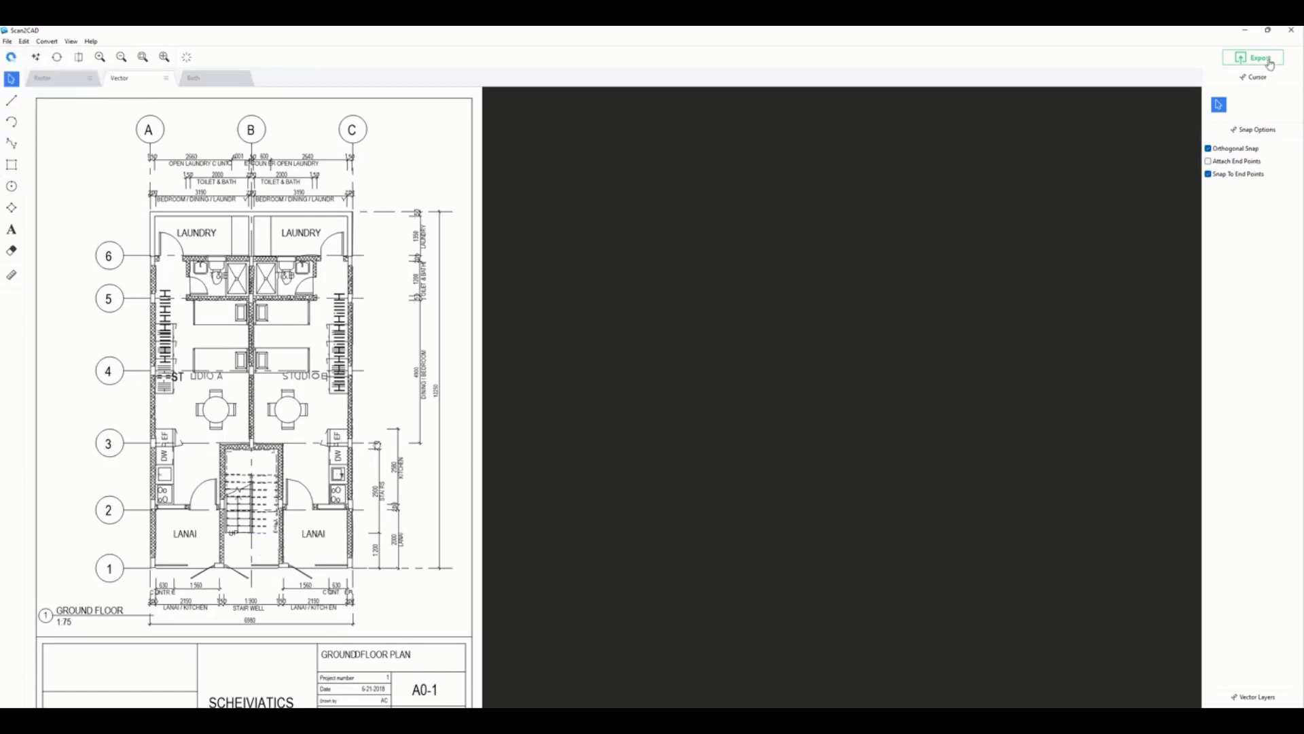